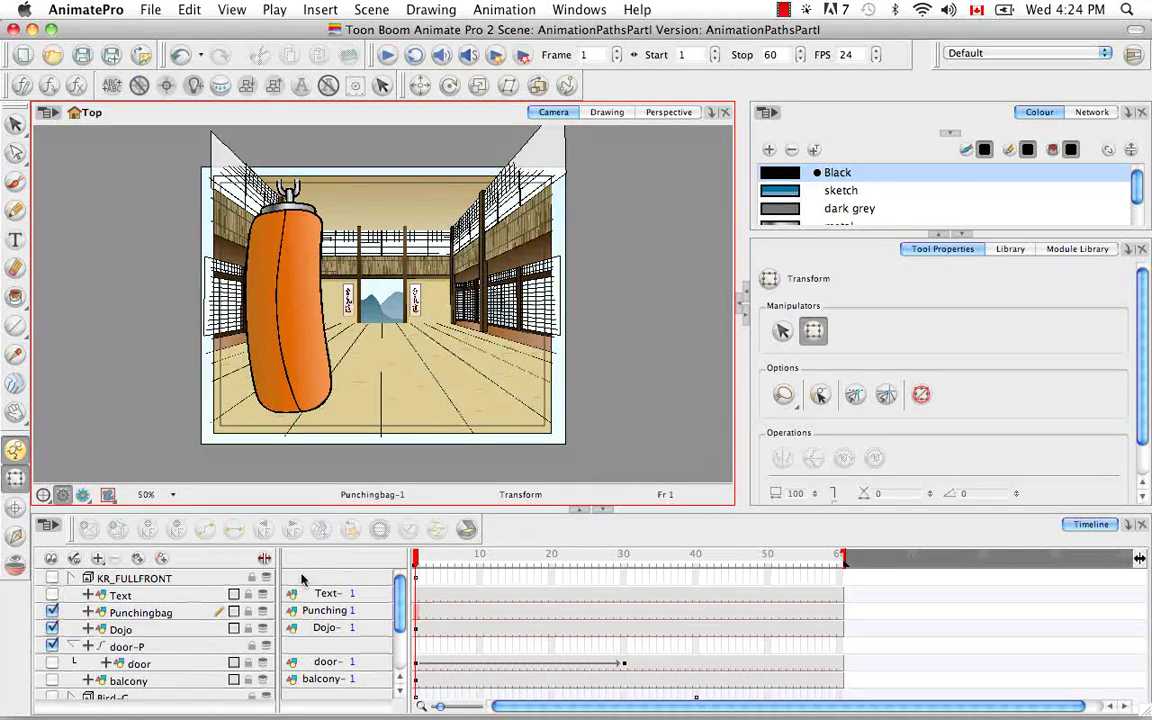
Add parent peg Punchingbag-P to the Punchingbag layer, enable Peg Selection Mode, and go to frame 1.
left_click(181, 615)
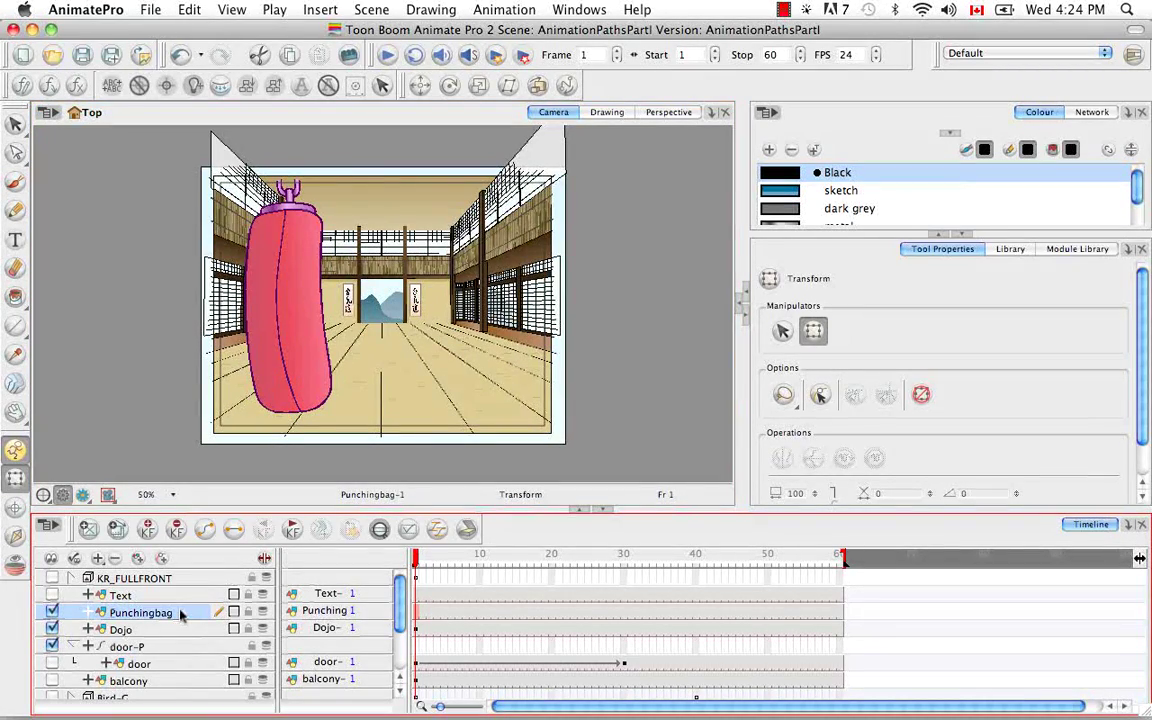
left_click(160, 558)
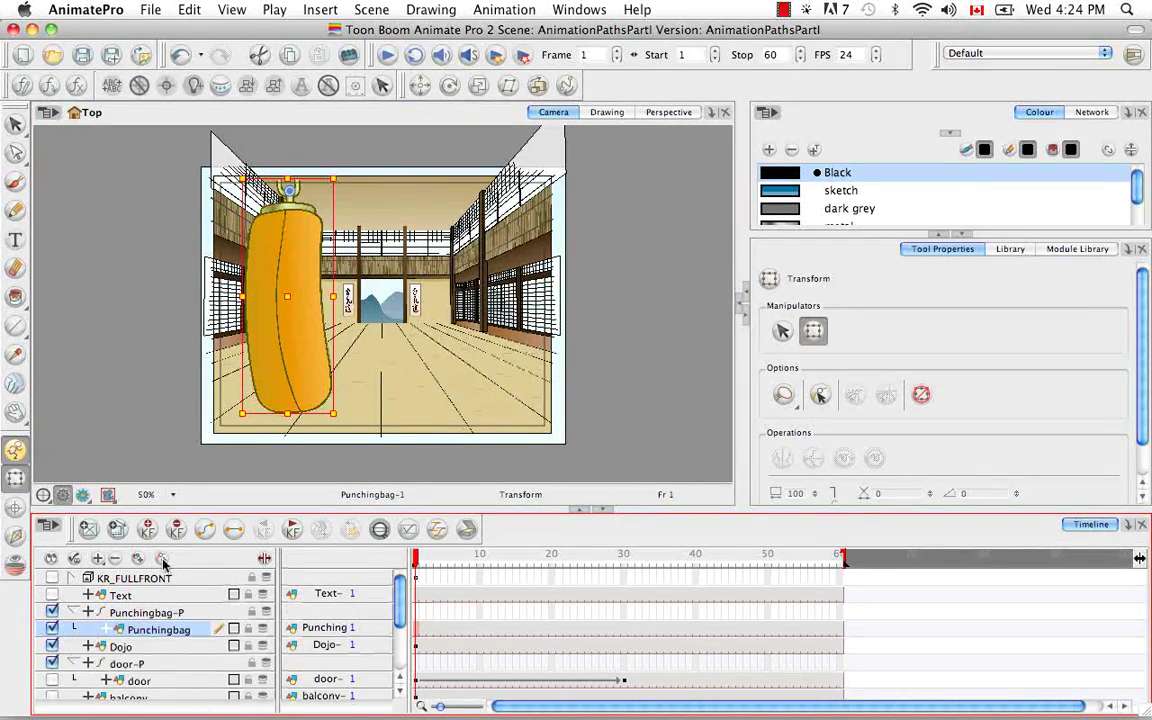
left_click(821, 396)
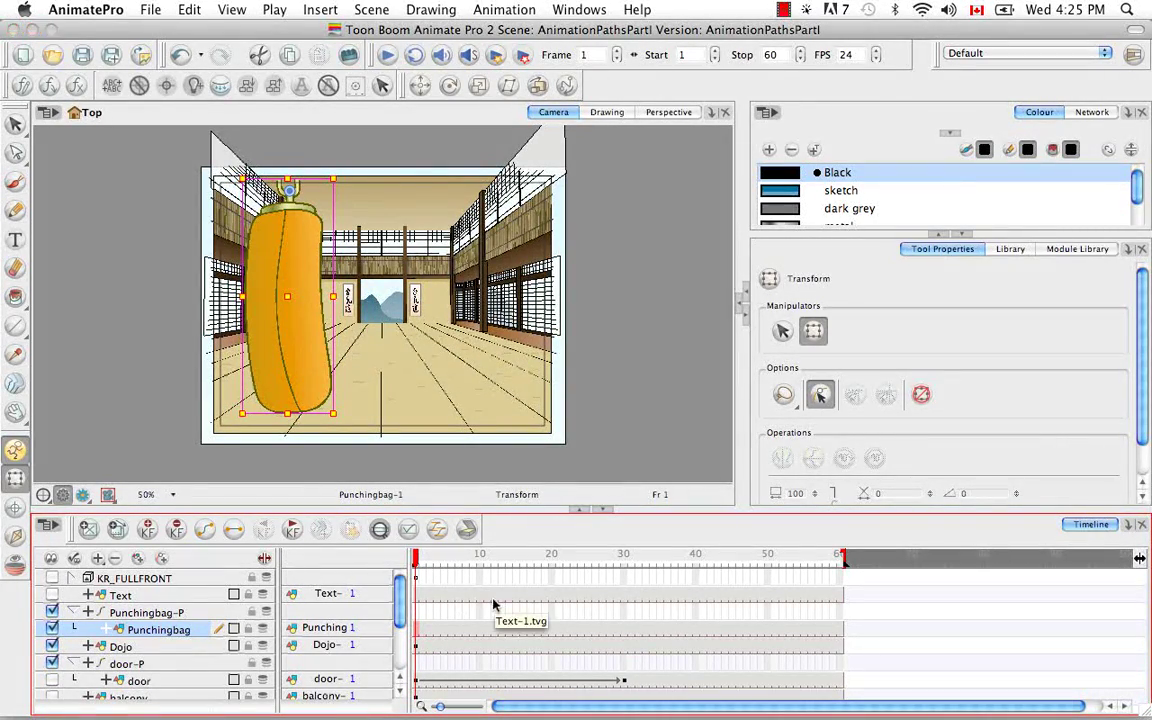
left_click(416, 627)
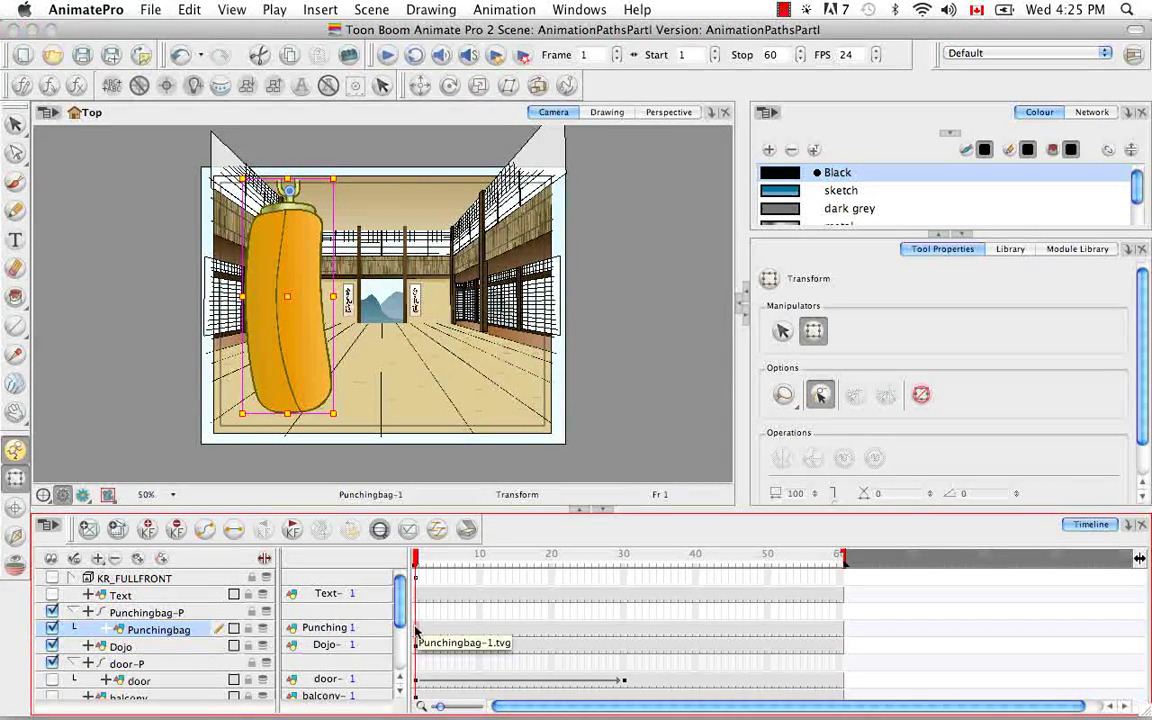
Insert a peg keyframe at frame 1 and tilt the bag into its starting pose.
left_click(321, 10)
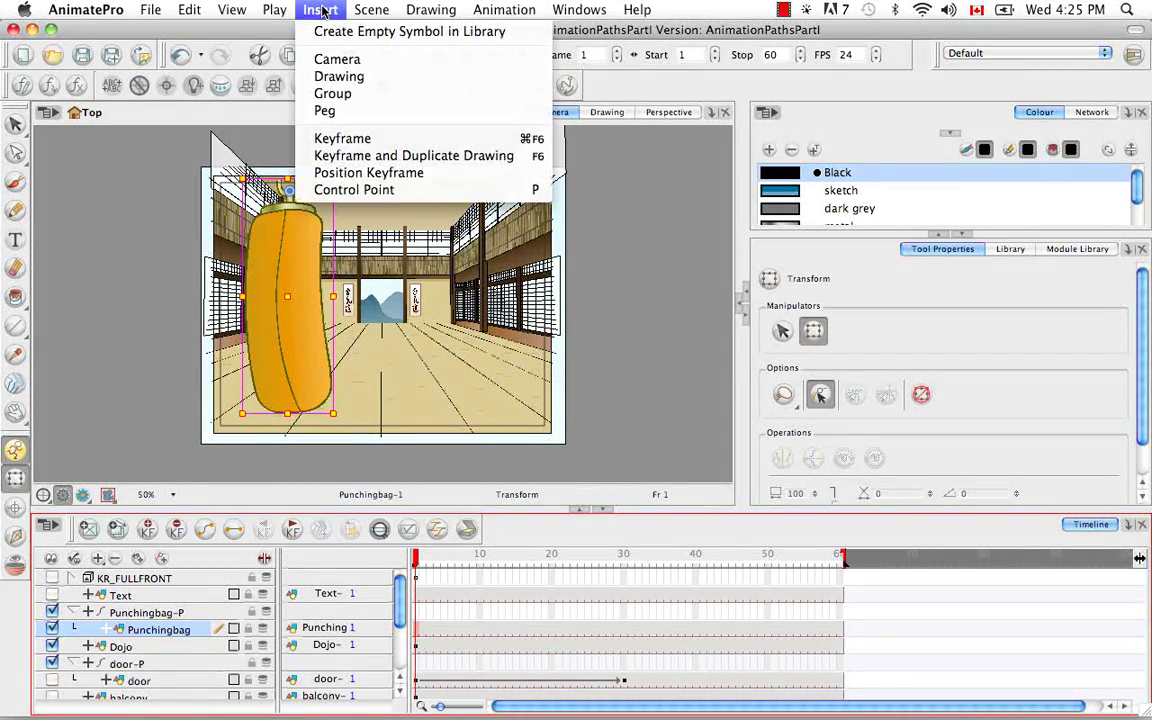
left_click(381, 141)
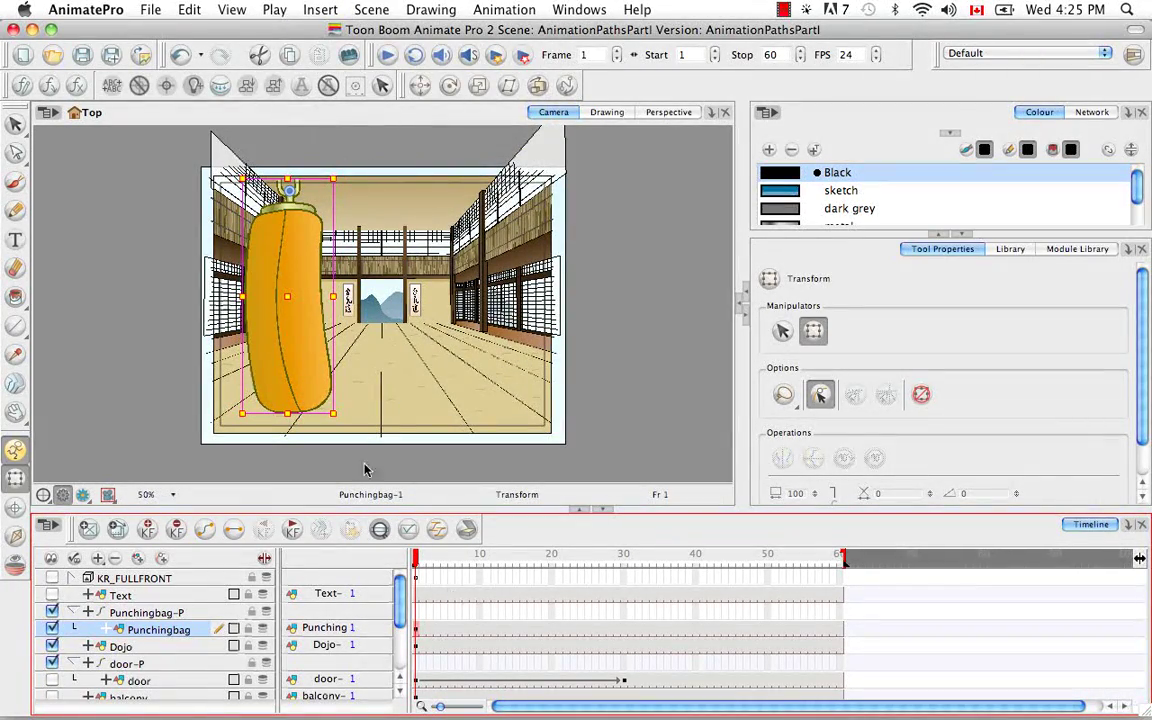
left_click_drag(338, 421, 241, 403)
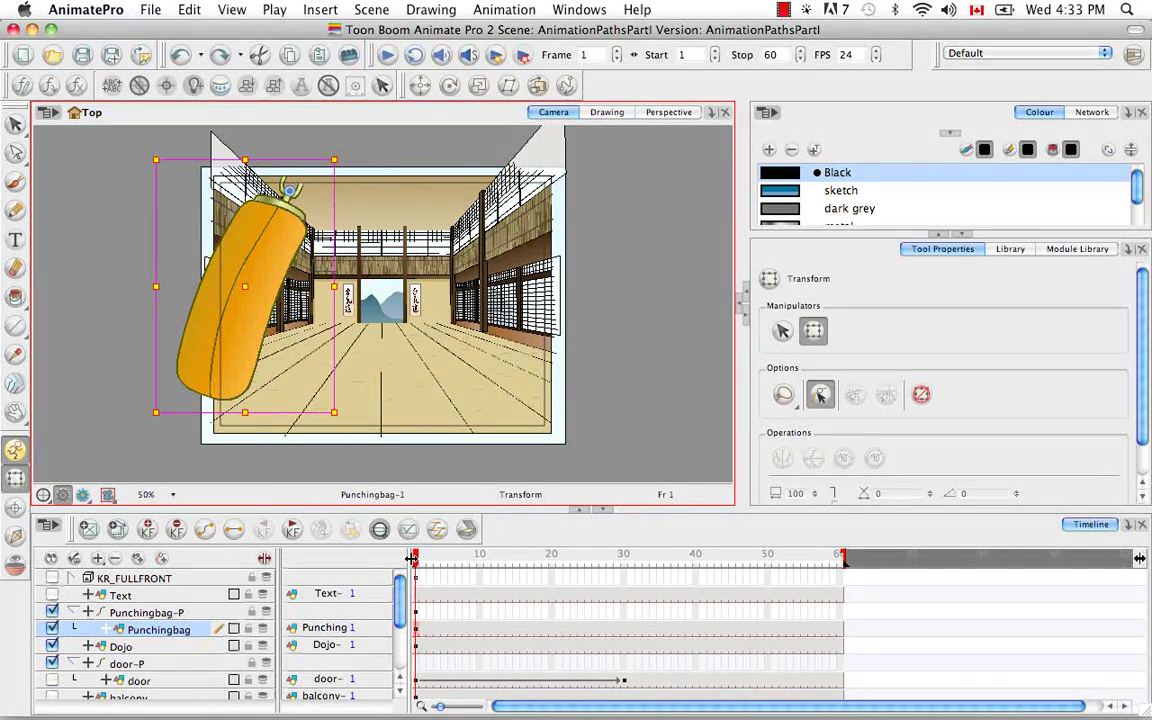
Key Punchingbag-P at frame 10 with the bag rotated to swing the other way.
left_click(416, 564)
left_click_drag(418, 565, 481, 565)
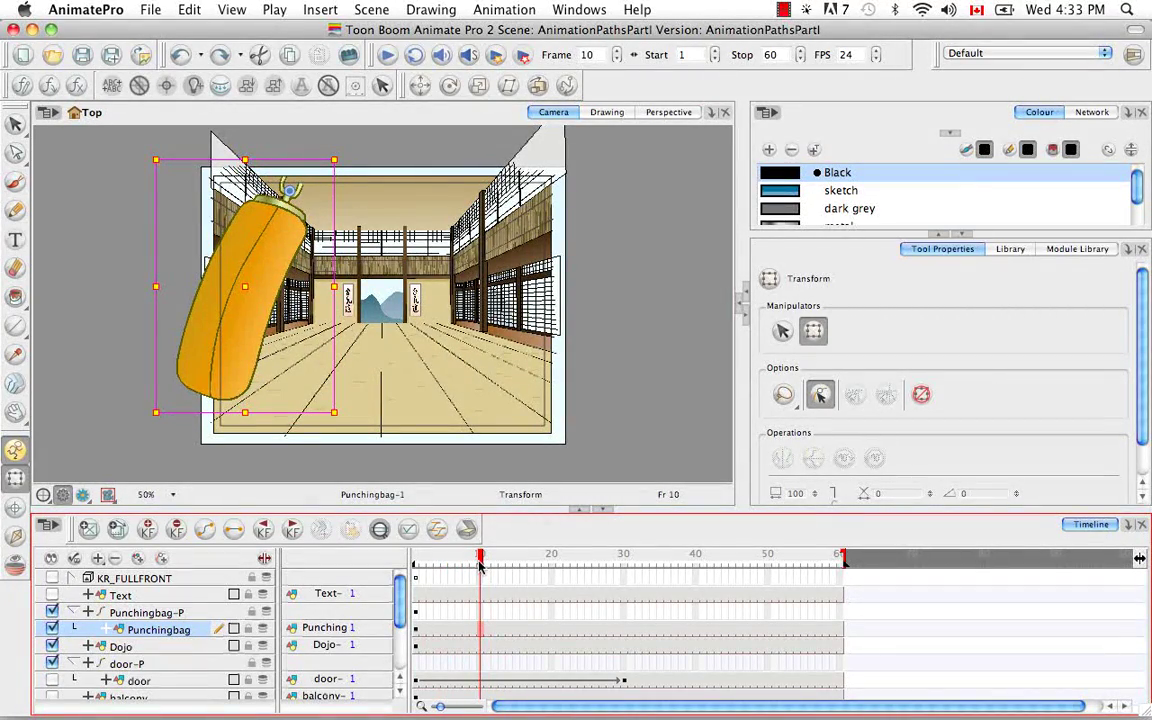
left_click(482, 612)
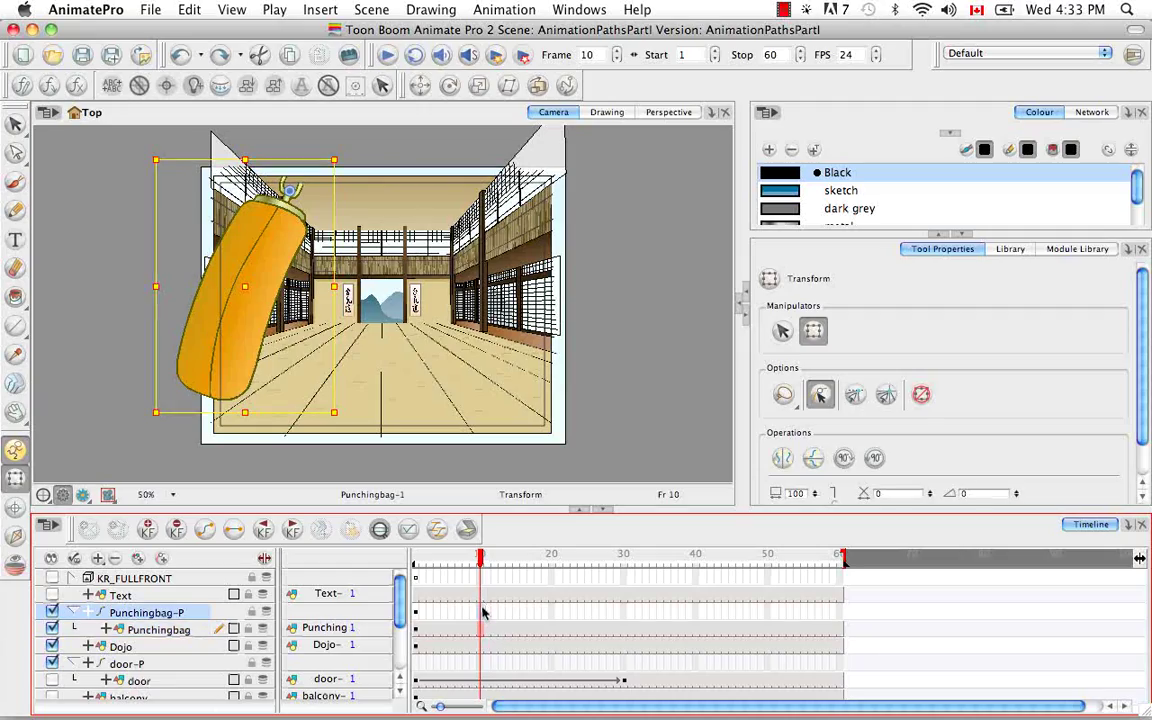
right_click(482, 612)
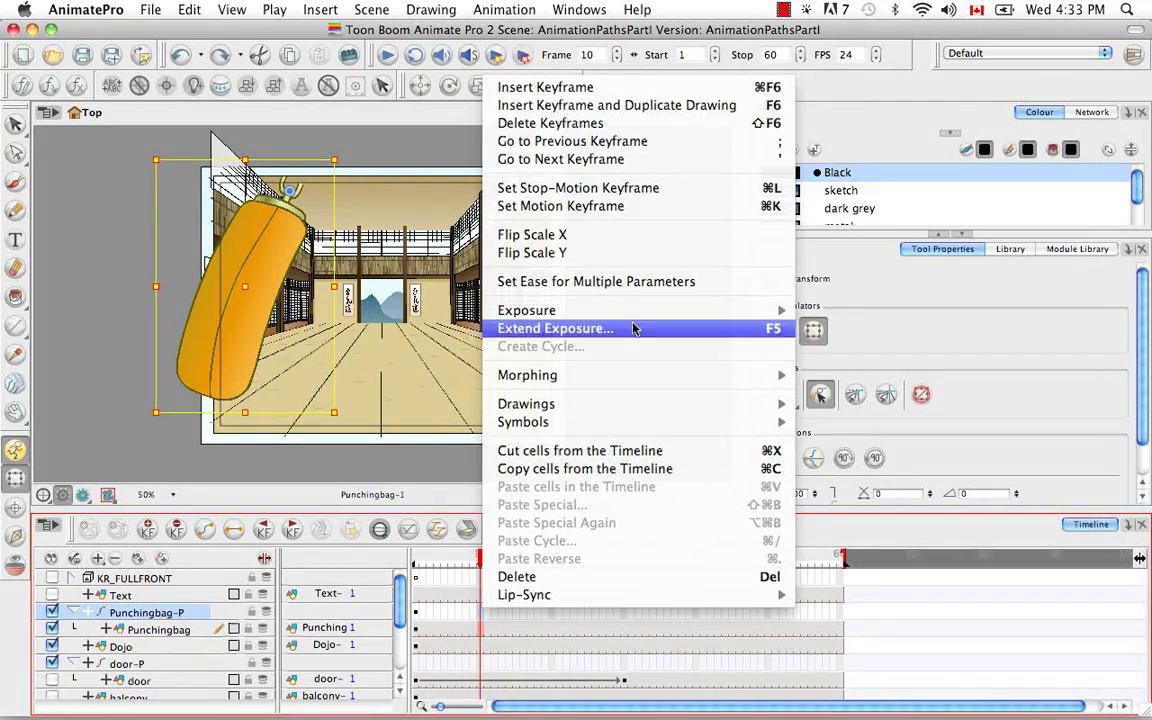
left_click(616, 90)
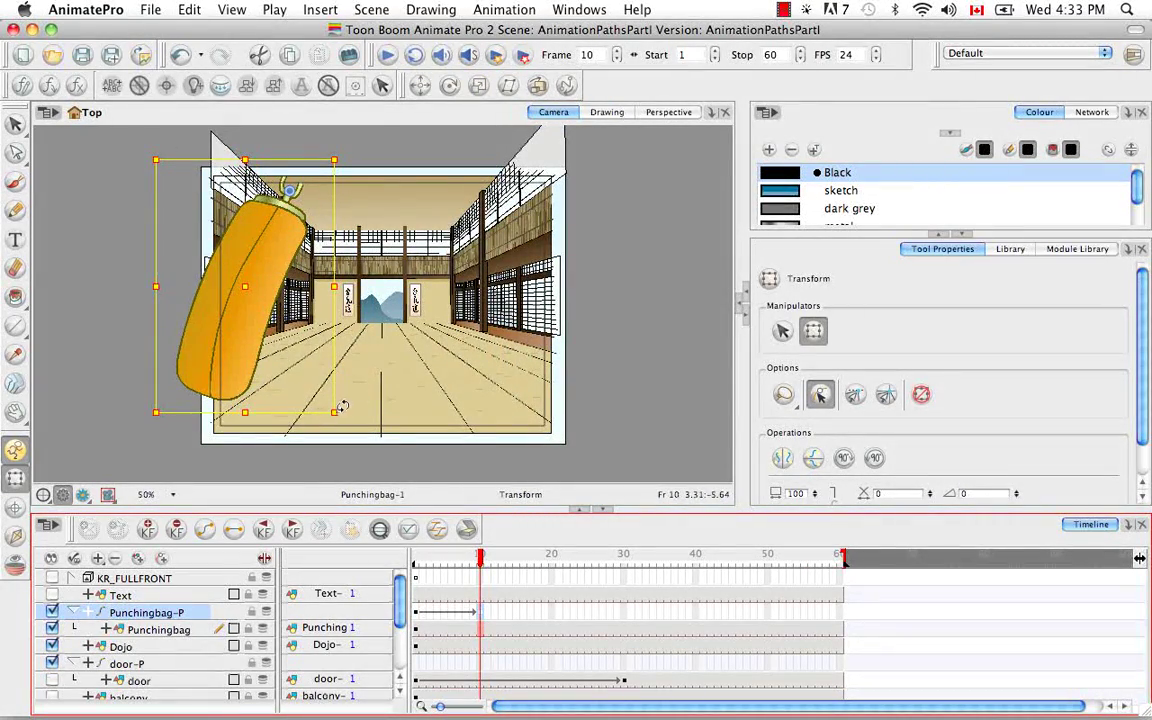
mouse_move(303, 424)
left_mouse_down()
mouse_move(468, 362)
mouse_move(566, 291)
left_mouse_up()
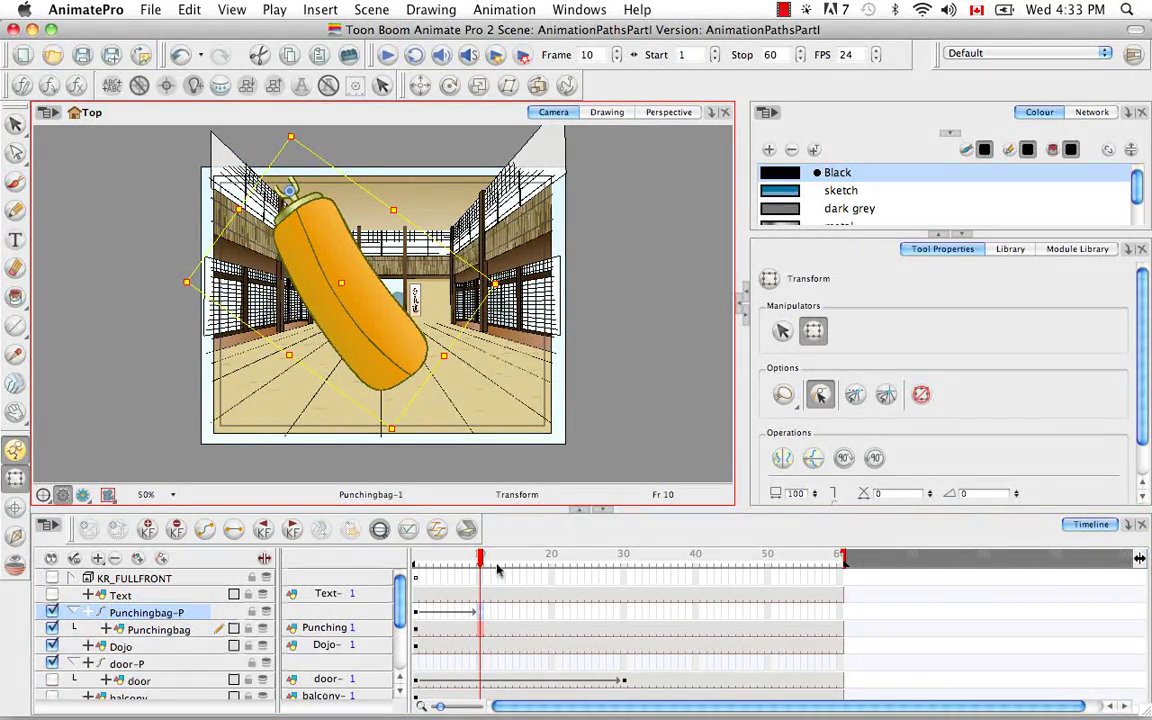
Key the peg at frame 18 with Cmd+F6 and rotate the bag into its frame-18 pose.
left_click_drag(481, 560, 540, 562)
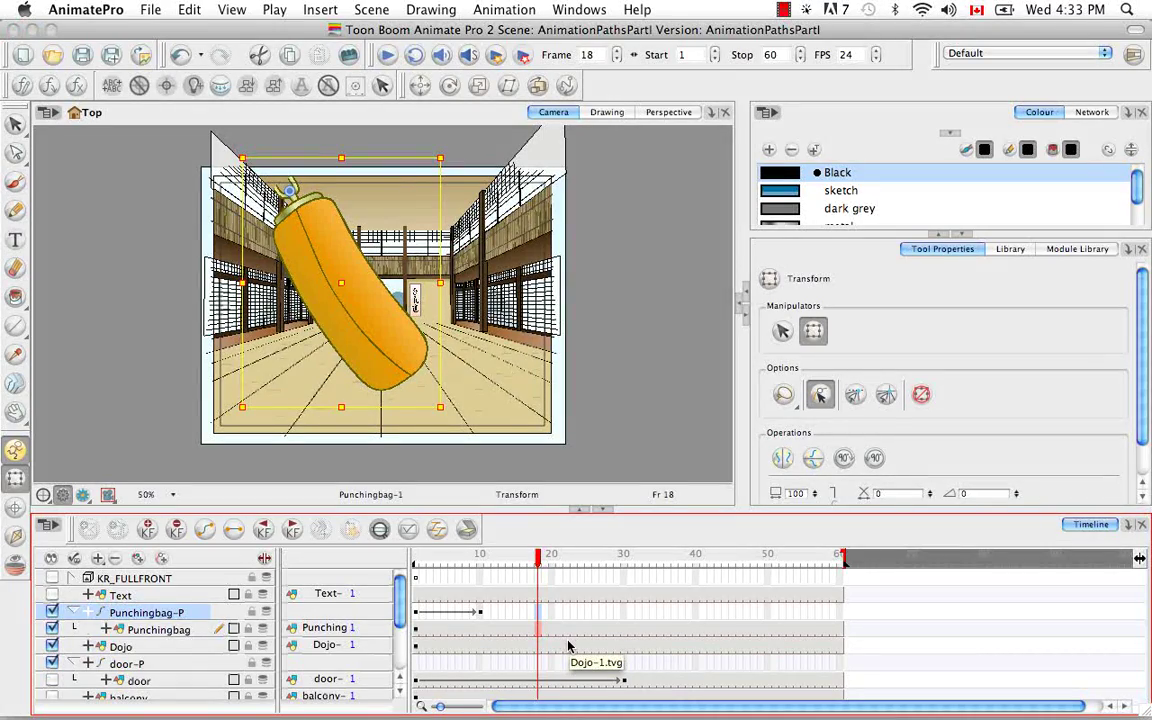
key("super+F6")
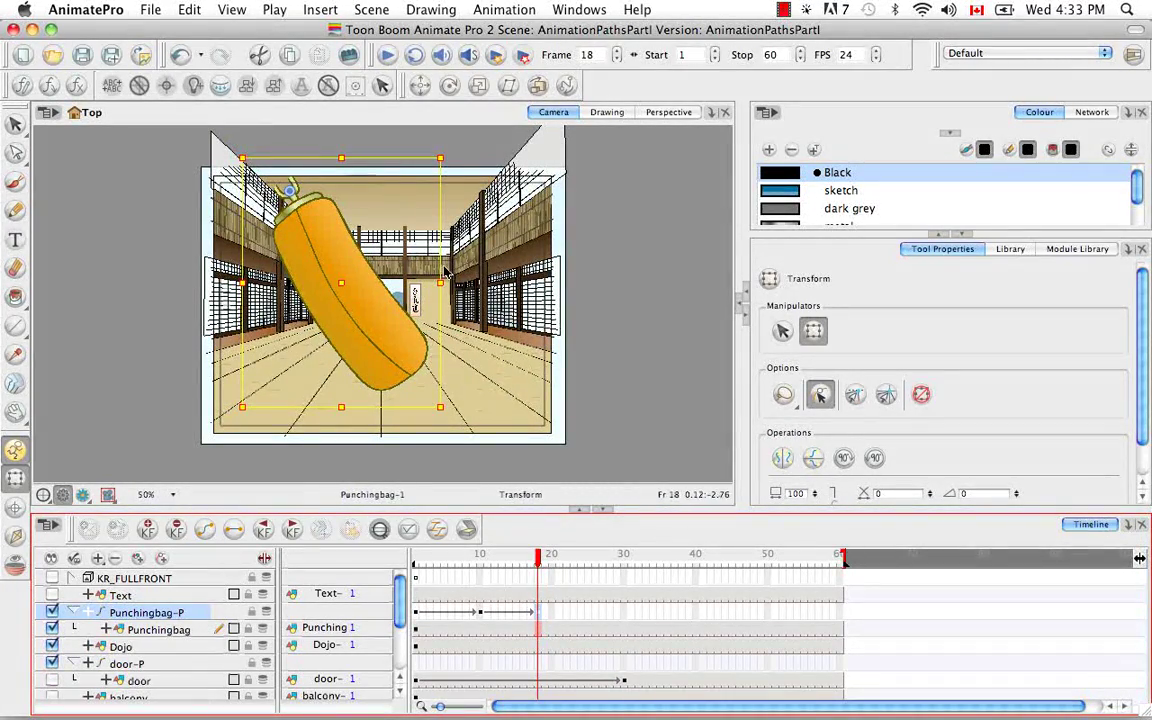
left_click_drag(440, 407, 267, 447)
left_click_drag(537, 555, 580, 556)
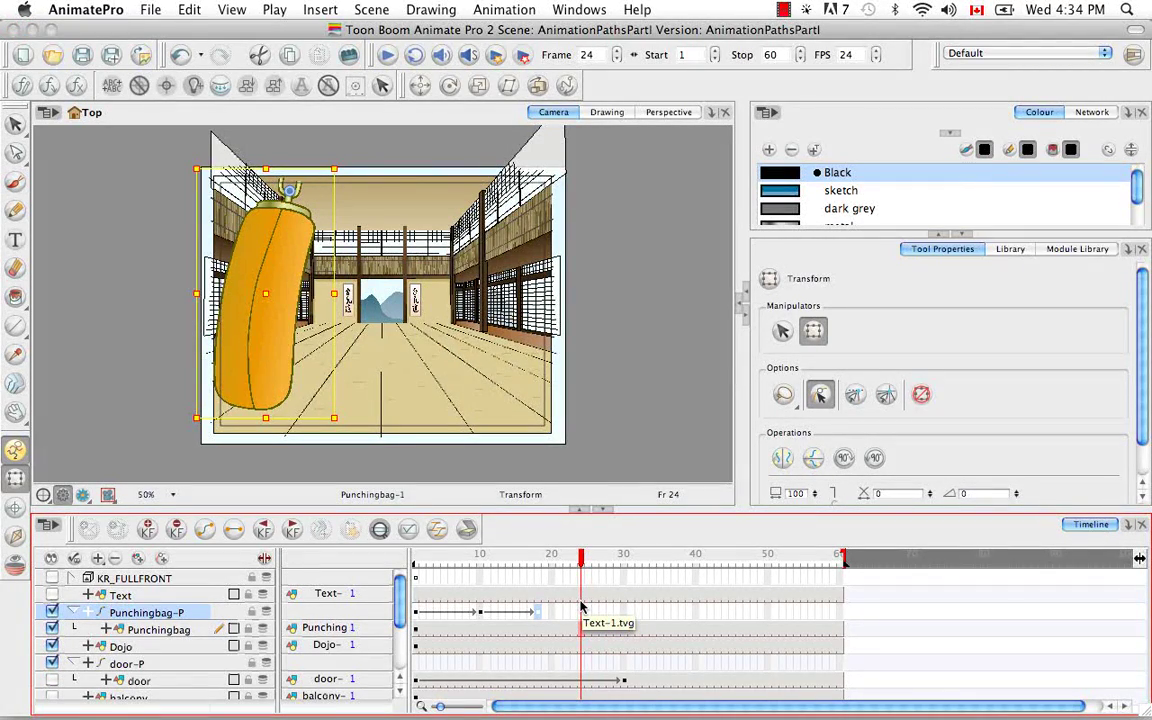
Key the bag rotated at frame 24, then rotate it back to hanging upright at frame 28.
left_click(149, 529)
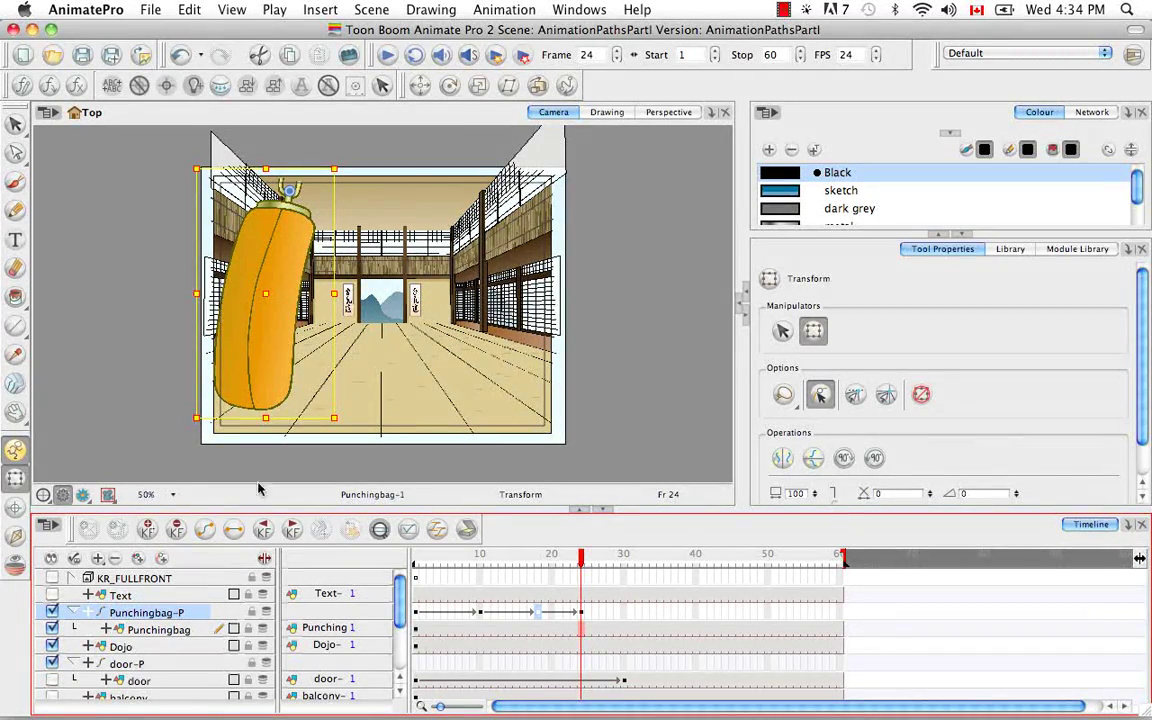
left_click_drag(341, 421, 405, 396)
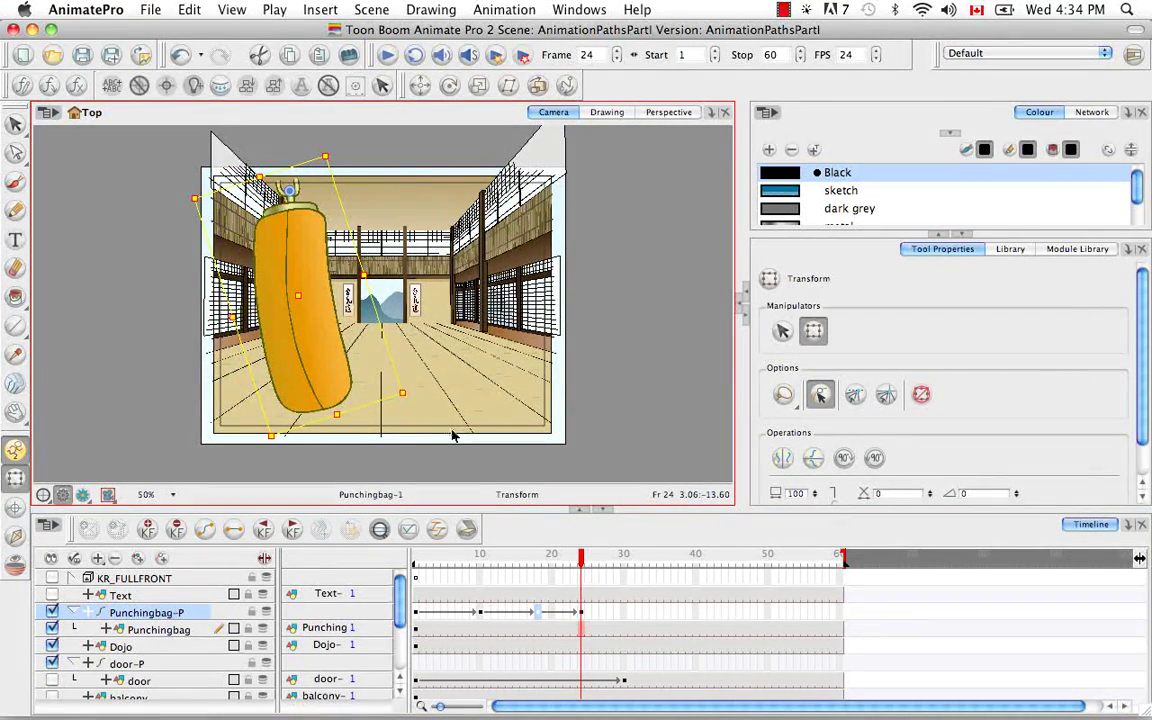
left_click_drag(585, 558, 611, 560)
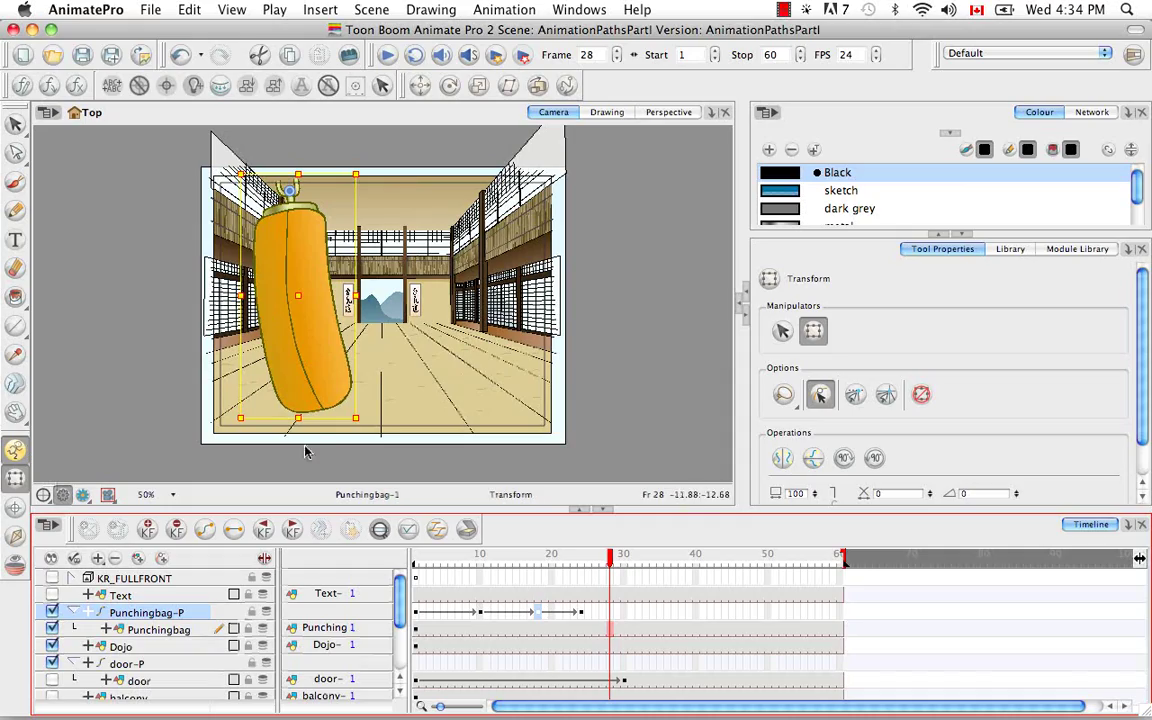
left_click_drag(360, 418, 327, 424)
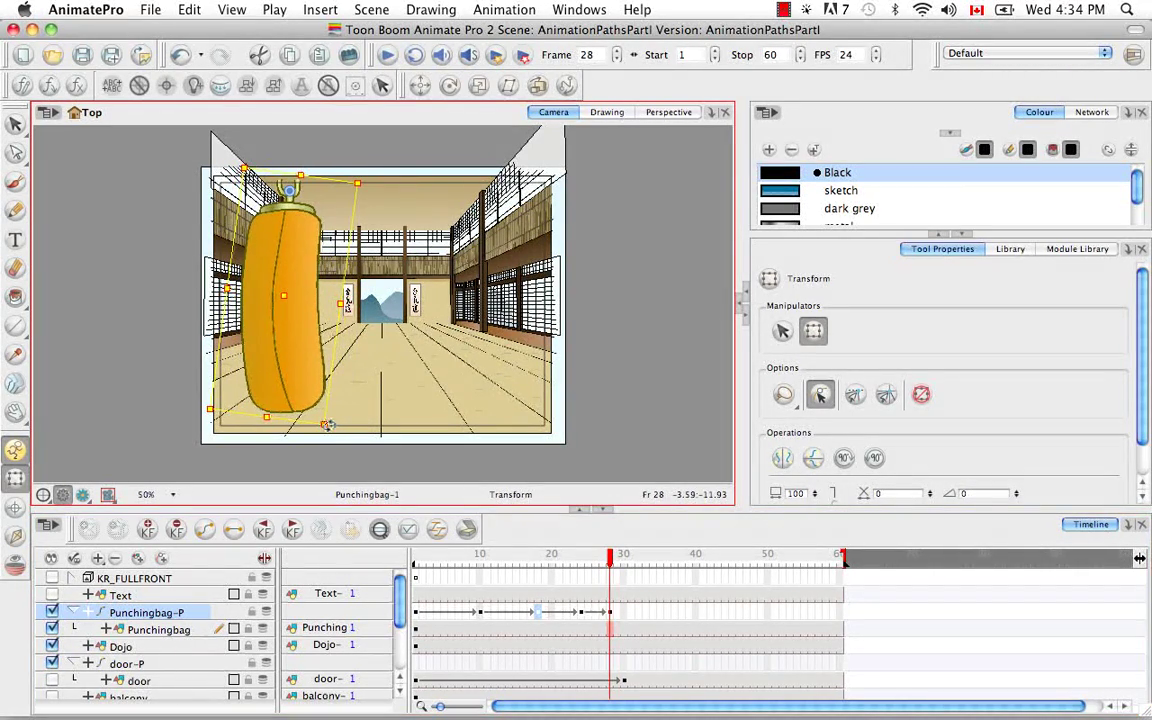
left_click(416, 561)
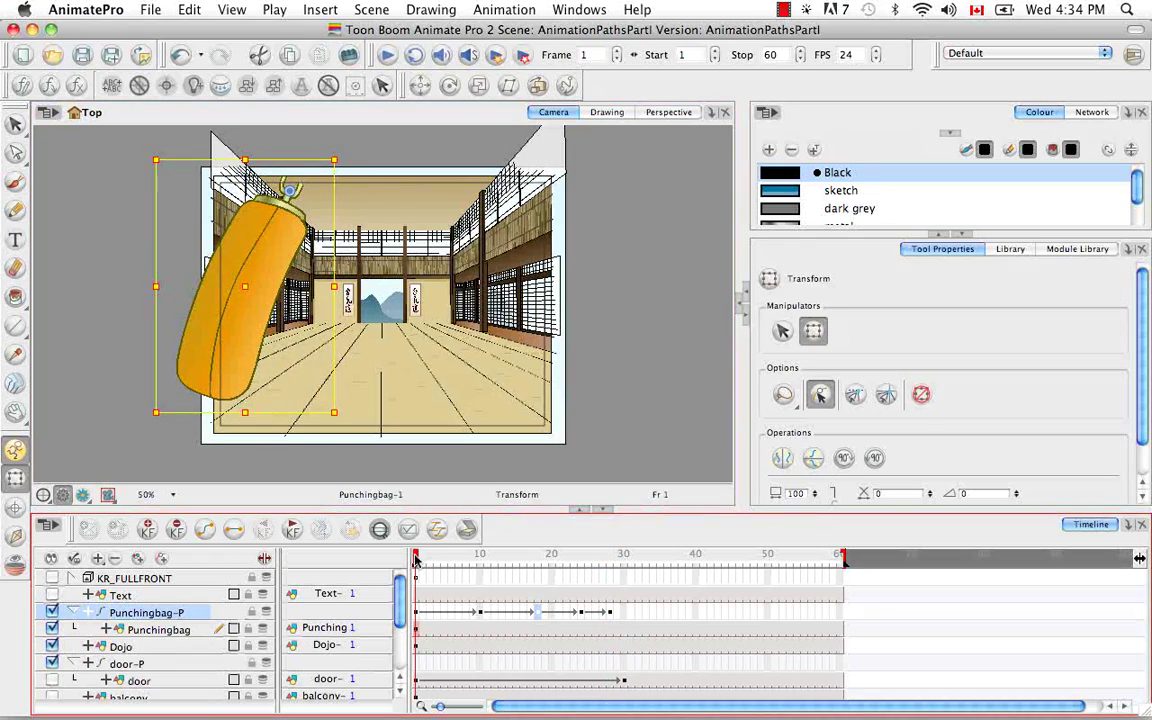
left_click(388, 55)
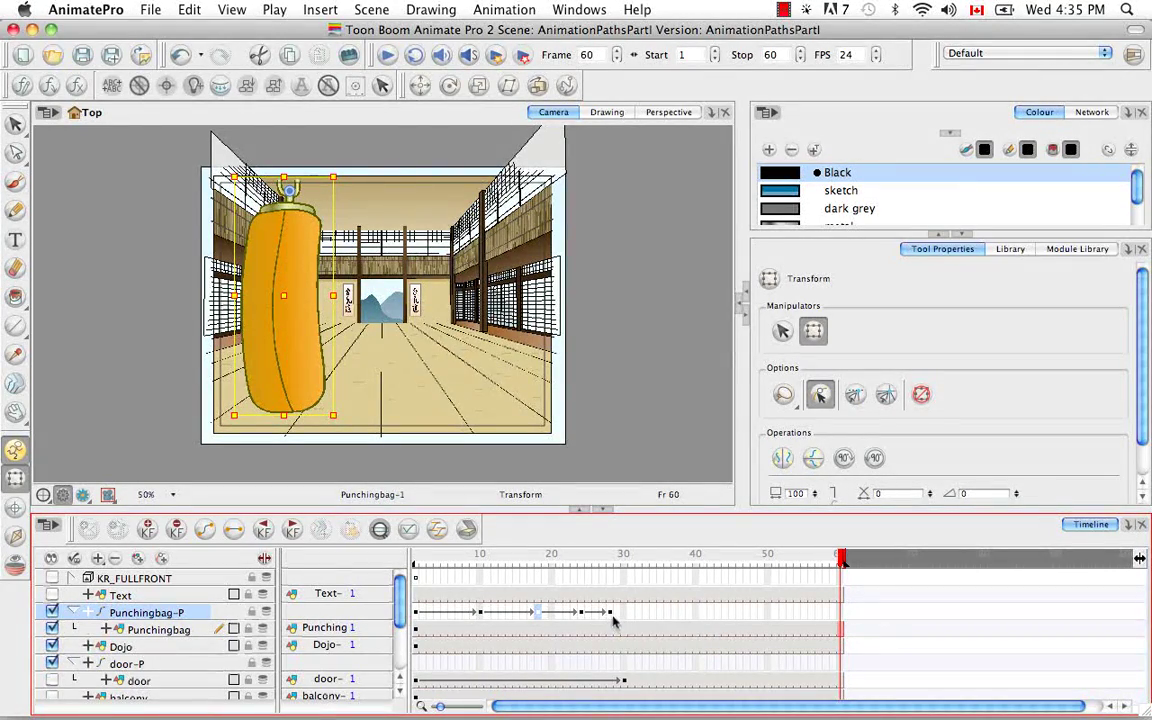
Insert a keyframe with a duplicated drawing, Punchingbag-2, at frame 18 on the Punchingbag track.
left_click(538, 628)
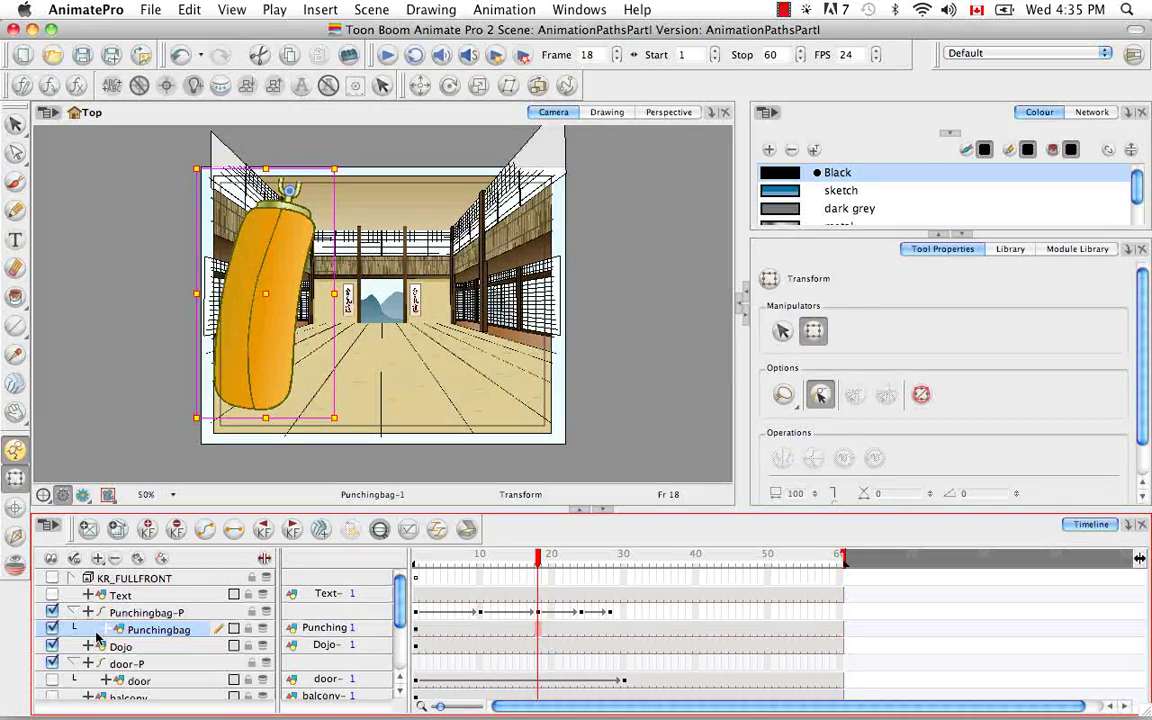
right_click(540, 628)
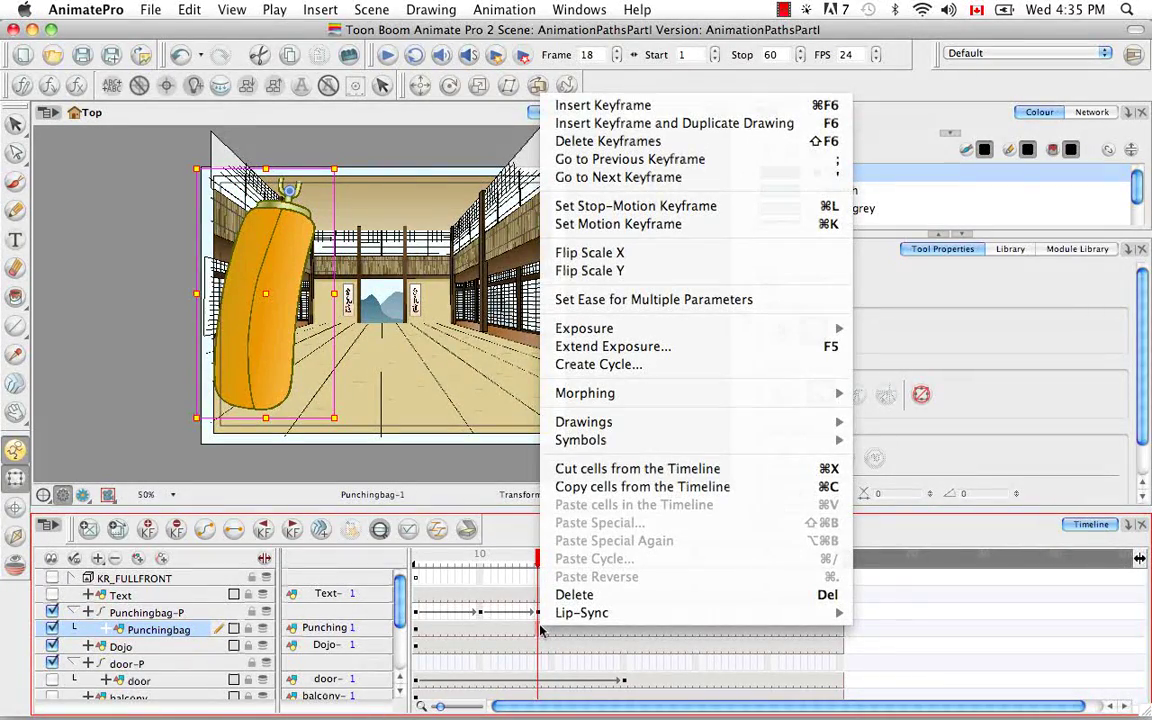
left_click(678, 123)
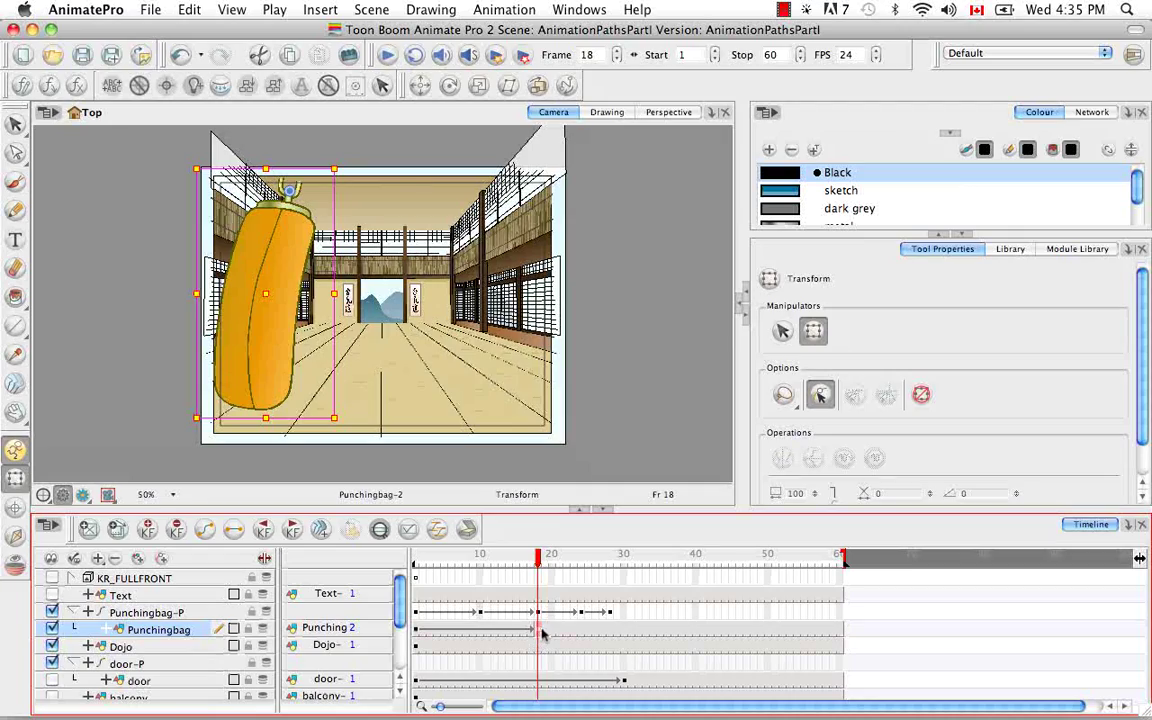
Scrub around frames 17 and 18 to compare drawing 1 with the new drawing.
left_click_drag(548, 556, 573, 556)
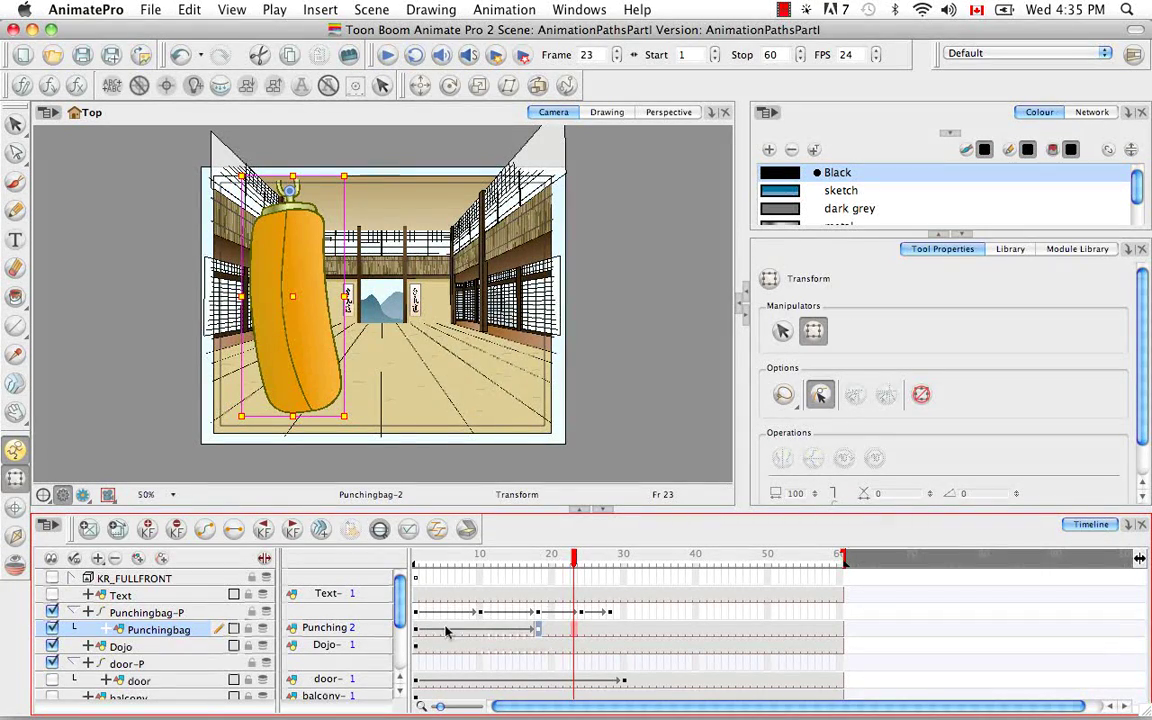
left_click(537, 628)
left_click(531, 568)
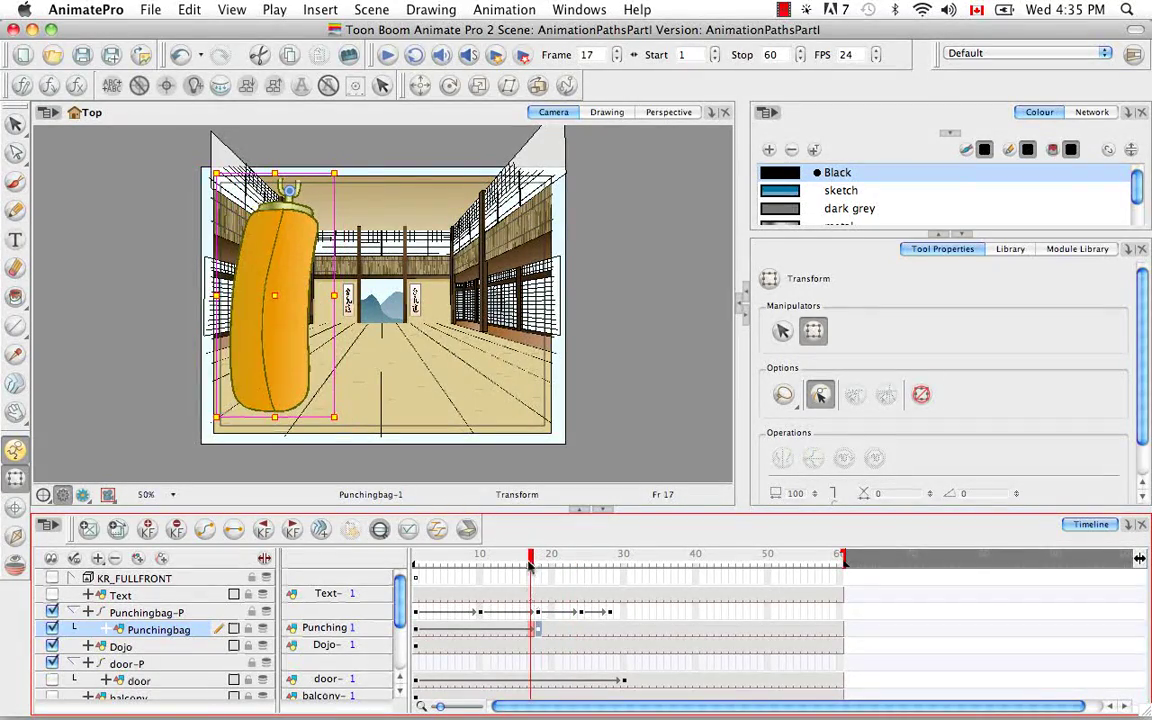
mouse_move(531, 577)
left_mouse_down()
mouse_move(681, 566)
mouse_move(537, 562)
left_mouse_up()
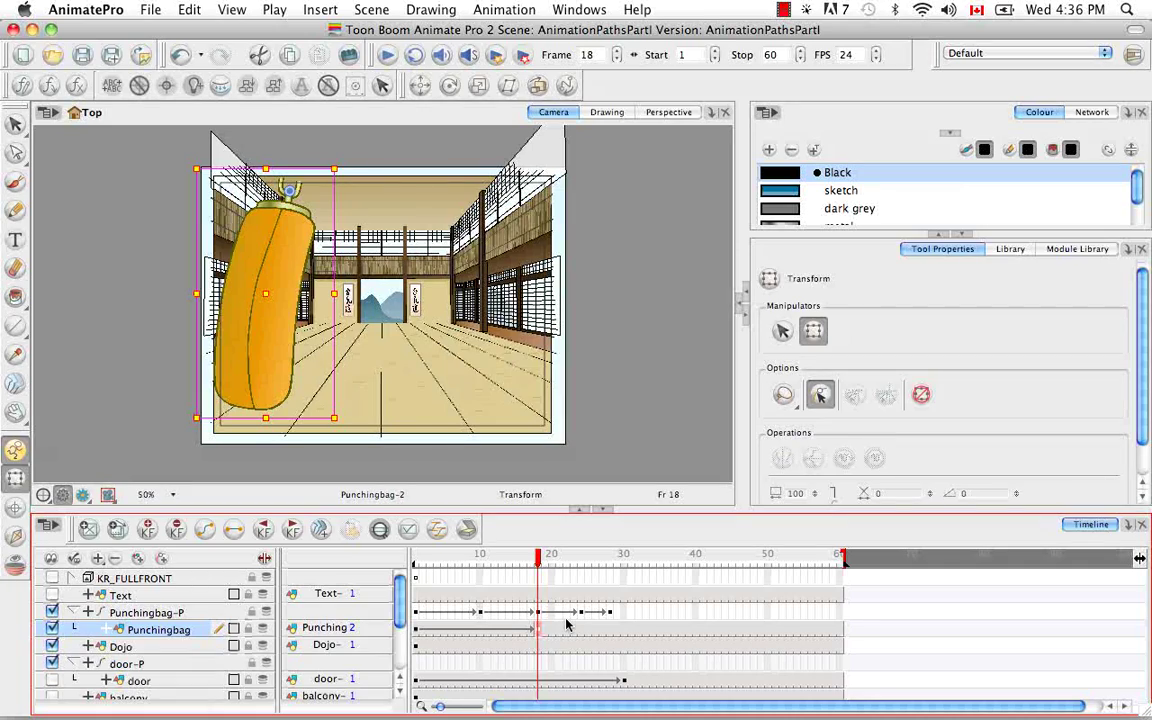
Show the Punchingbag-P and Punchingbag function rows and widen the timeline's frame area and layer column.
left_click(88, 612)
left_click_drag(401, 594, 401, 609)
left_click(110, 667)
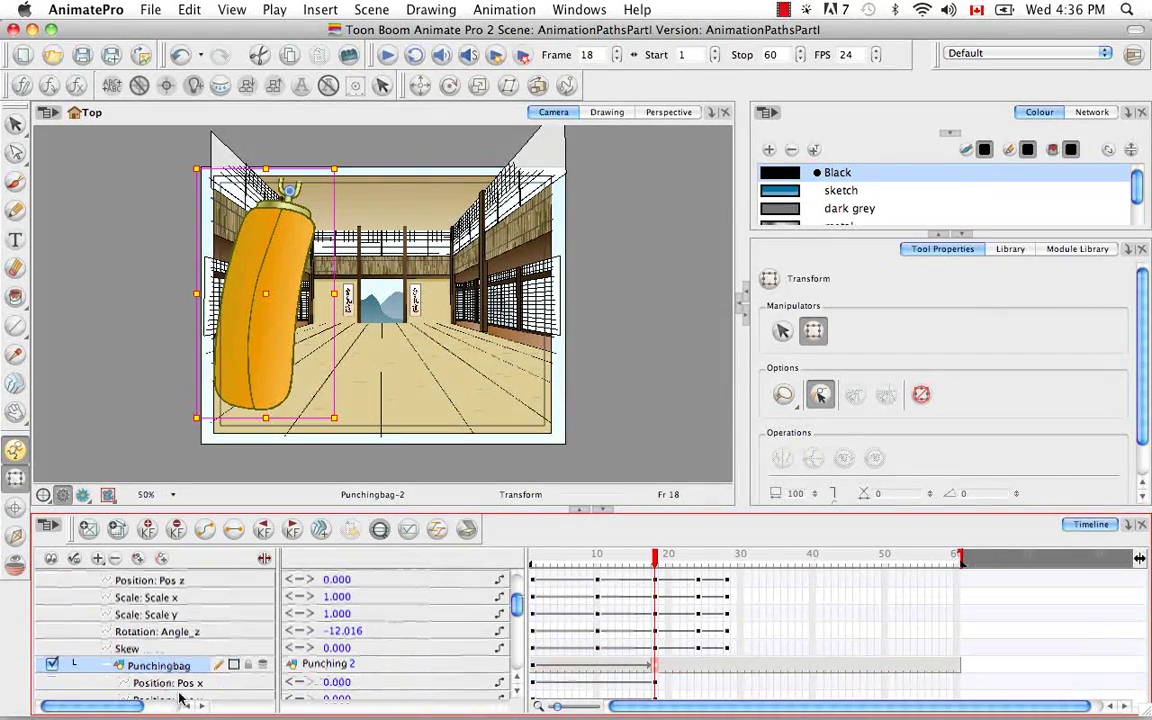
left_click_drag(519, 610, 268, 560)
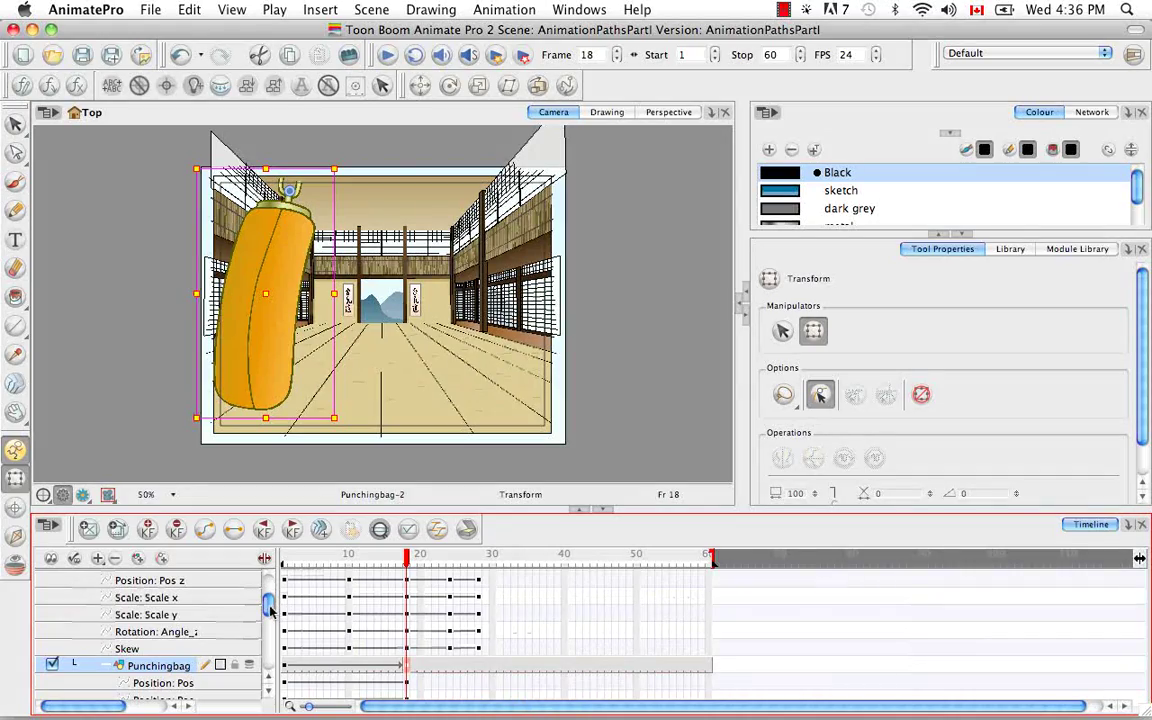
scroll(270, 610, "down", 5)
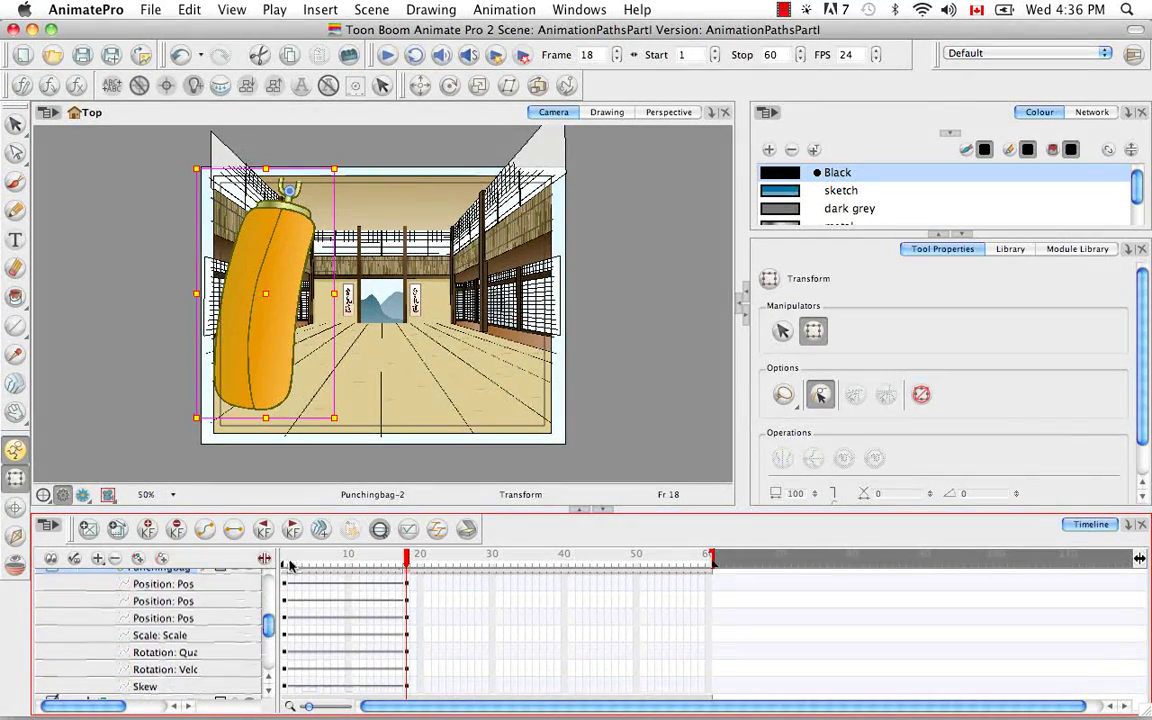
left_click_drag(392, 564, 388, 564)
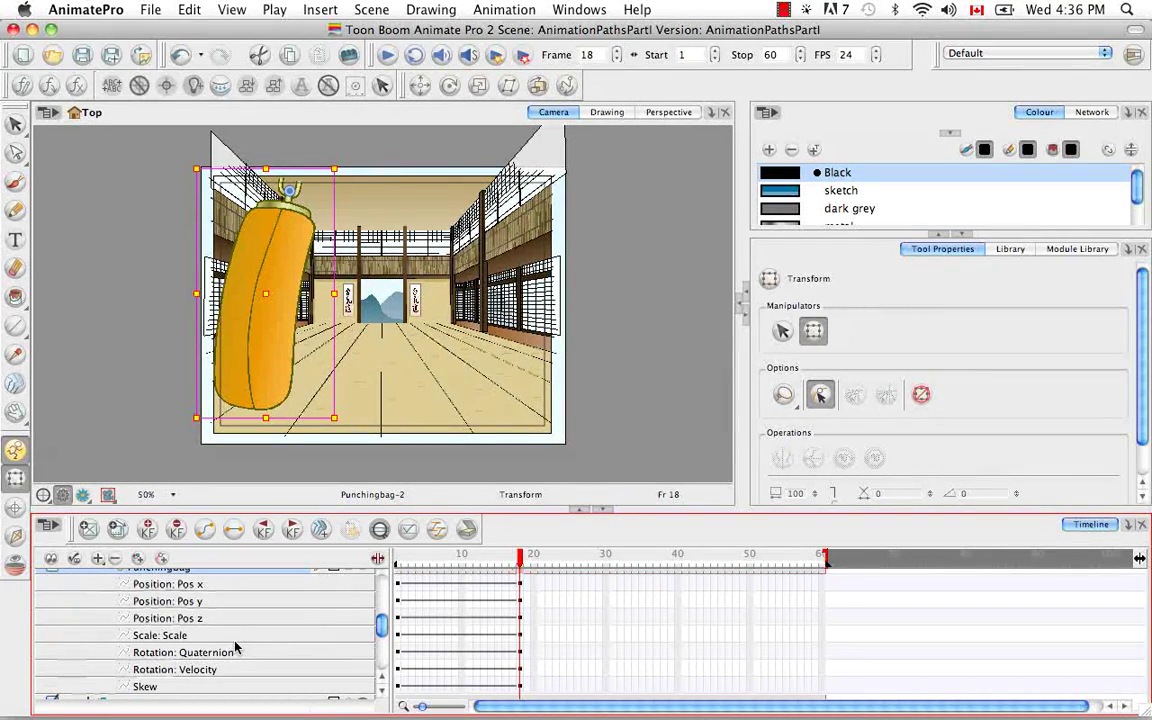
scroll(380, 608, "up", 5)
scroll(380, 608, "down", 4)
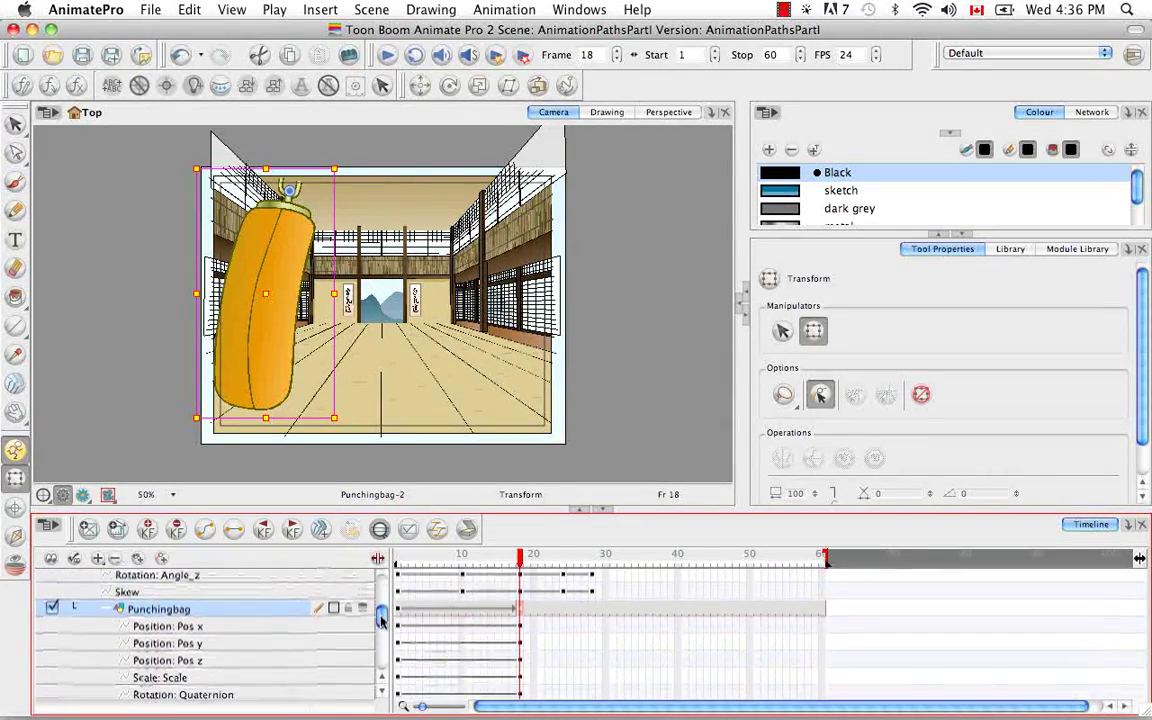
At frame 32 undo the Punchingbag layer keyframes, then select the Punchingbag layer at frame 40.
left_click_drag(521, 561, 620, 561)
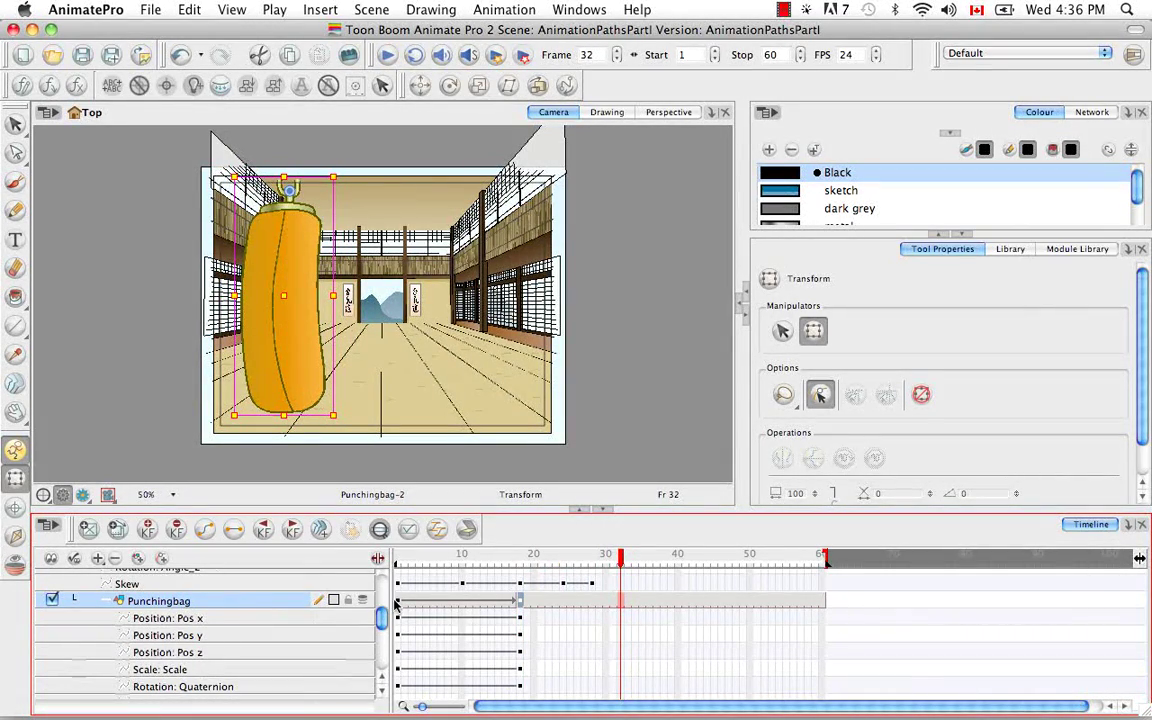
key("super+z")
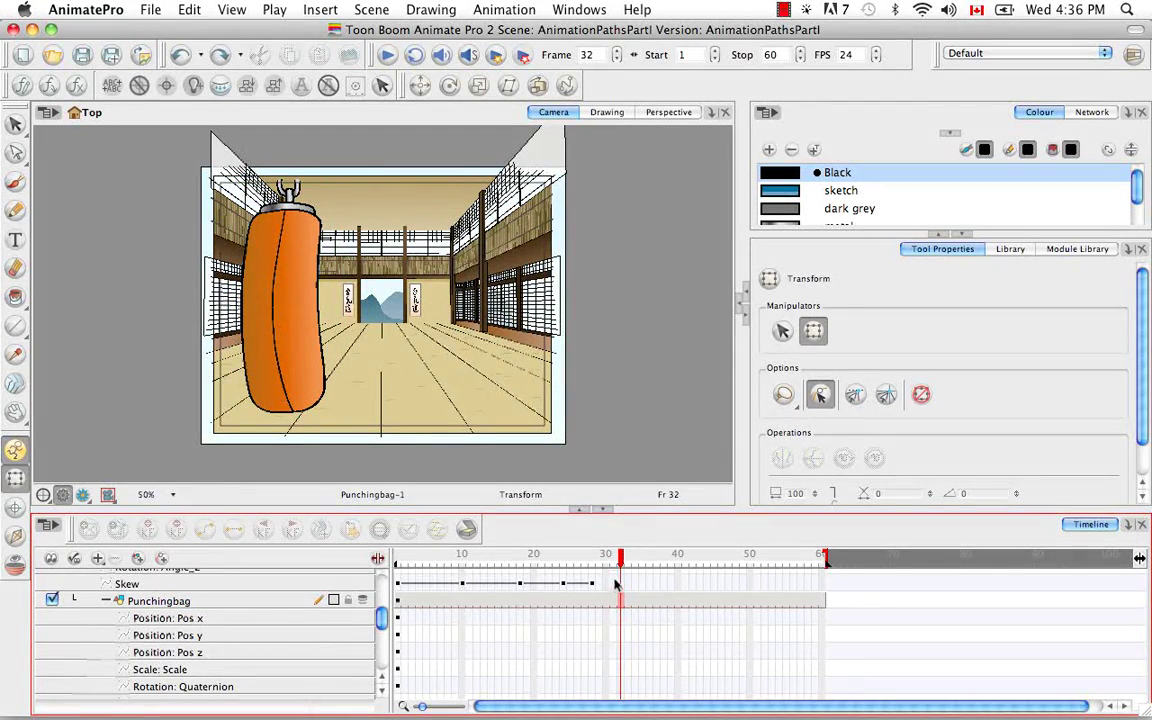
left_click(677, 584)
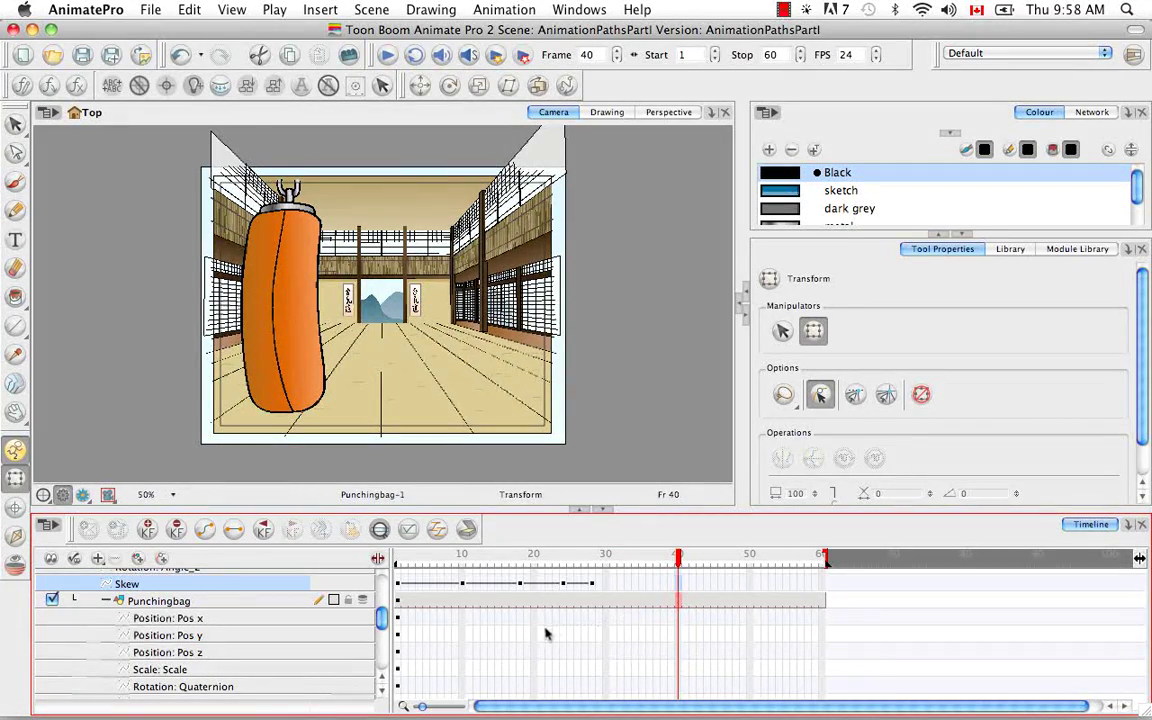
left_click(277, 601)
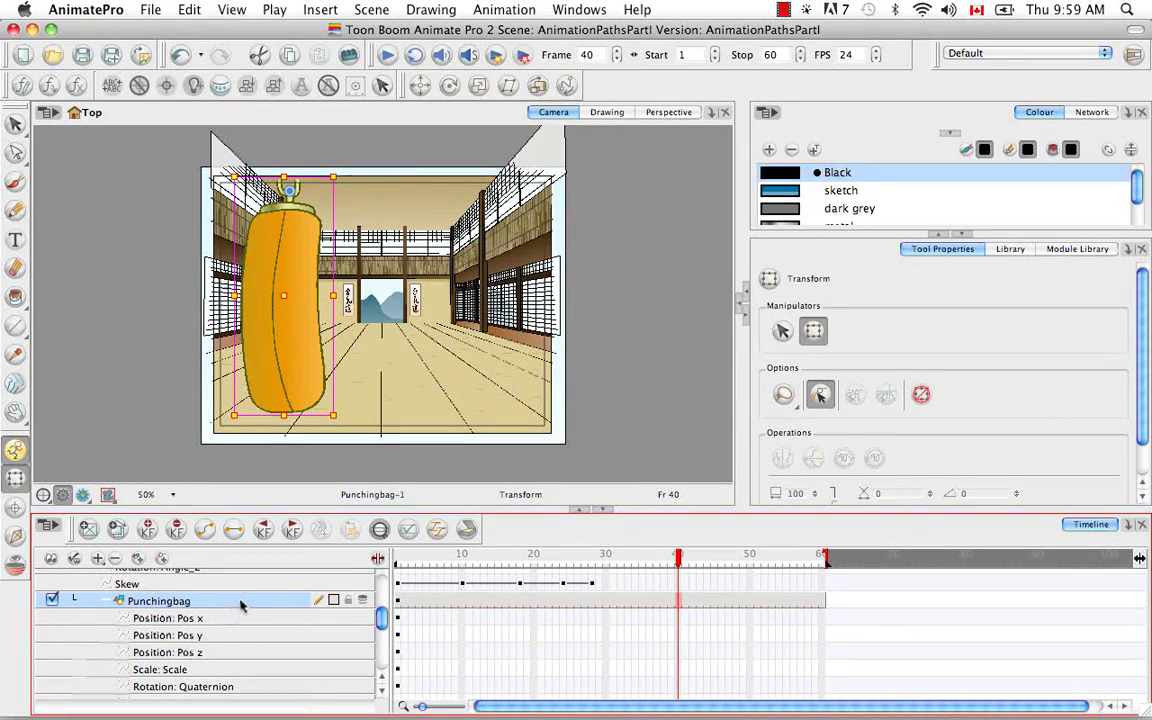
Uncheck Animate Using Animation Tools in the Punchingbag layer's Advanced properties and close the dialog.
double_click(240, 604)
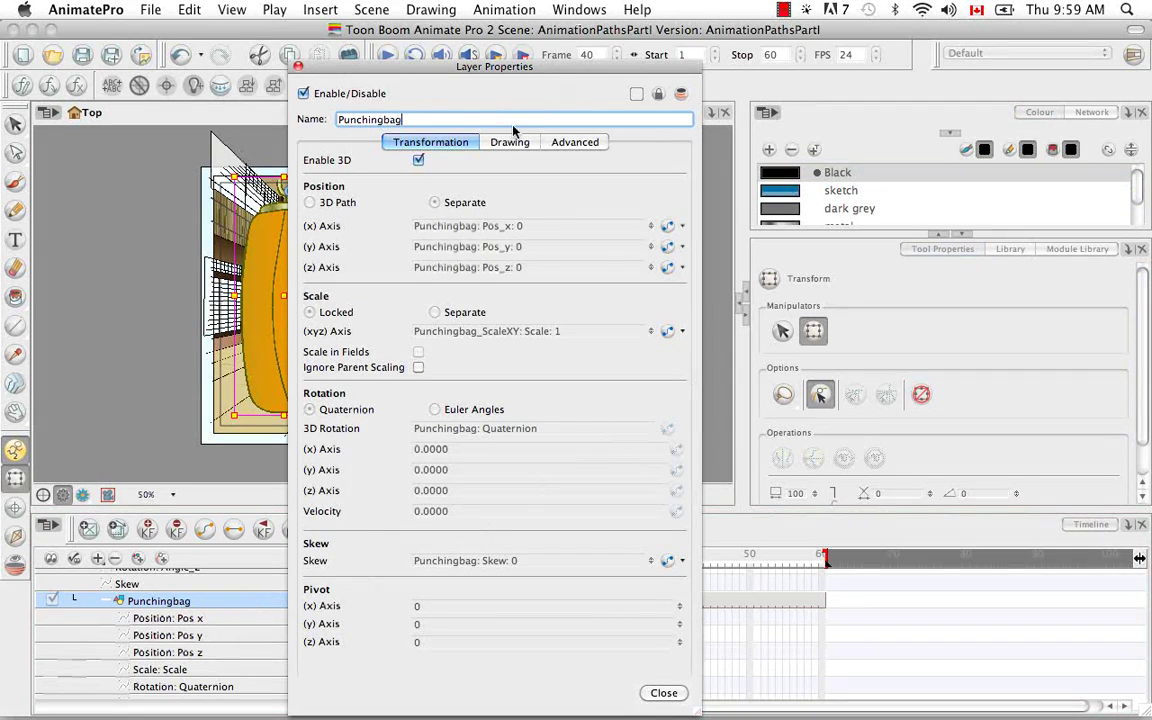
left_click(583, 143)
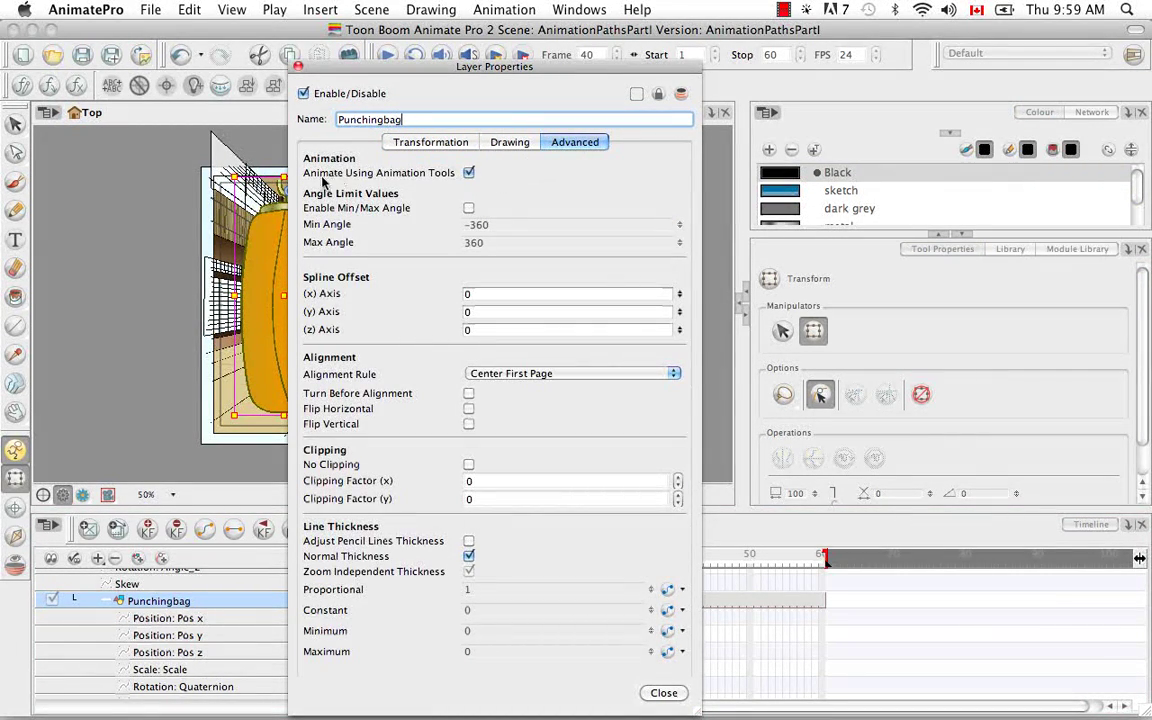
left_click(470, 173)
left_click(664, 693)
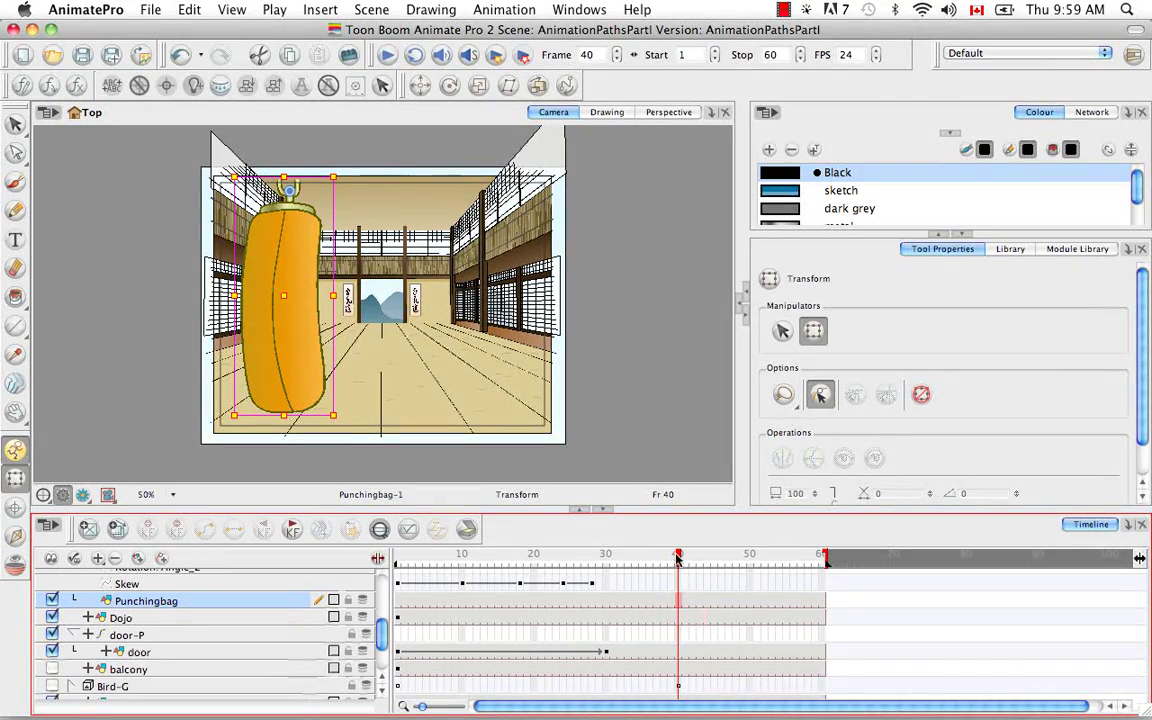
Insert a position keyframe at frame 40 on the Punchingbag row.
left_click(679, 604)
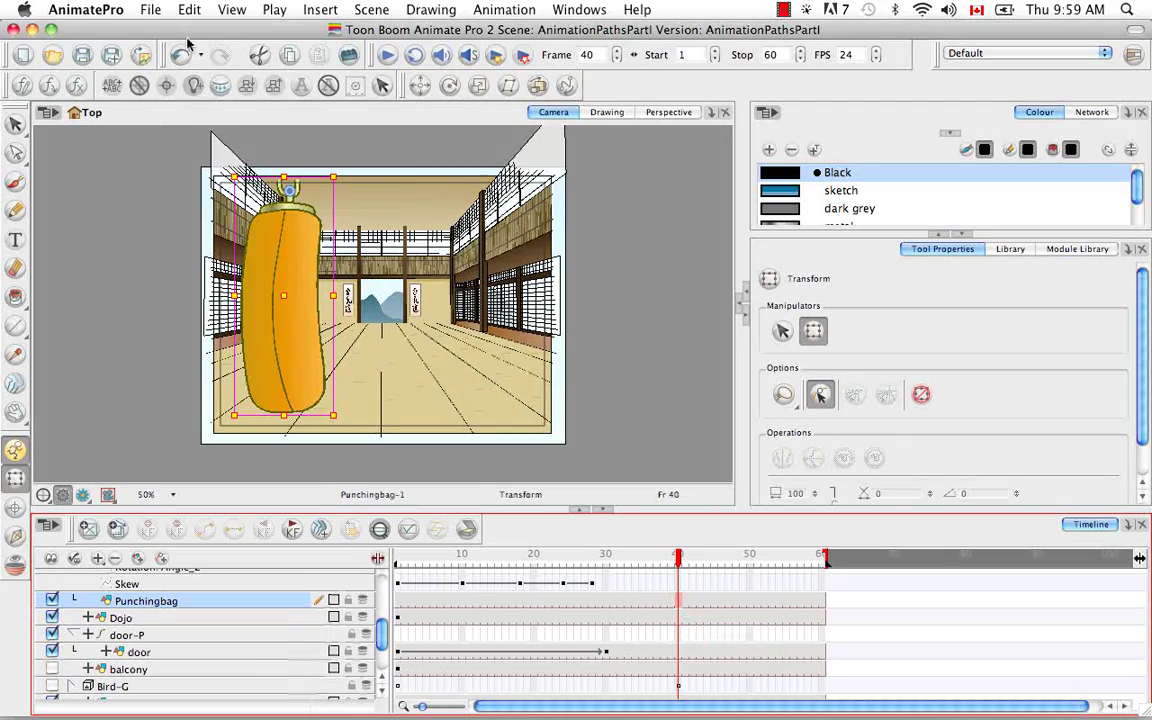
left_click(318, 10)
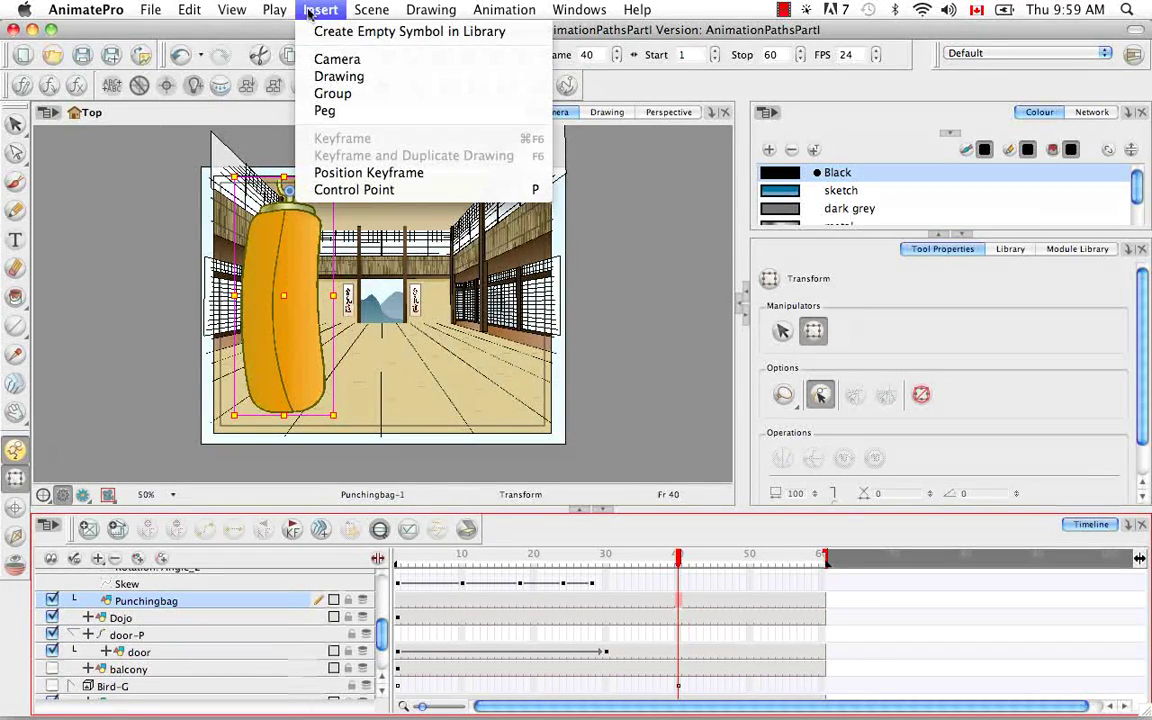
left_click(359, 174)
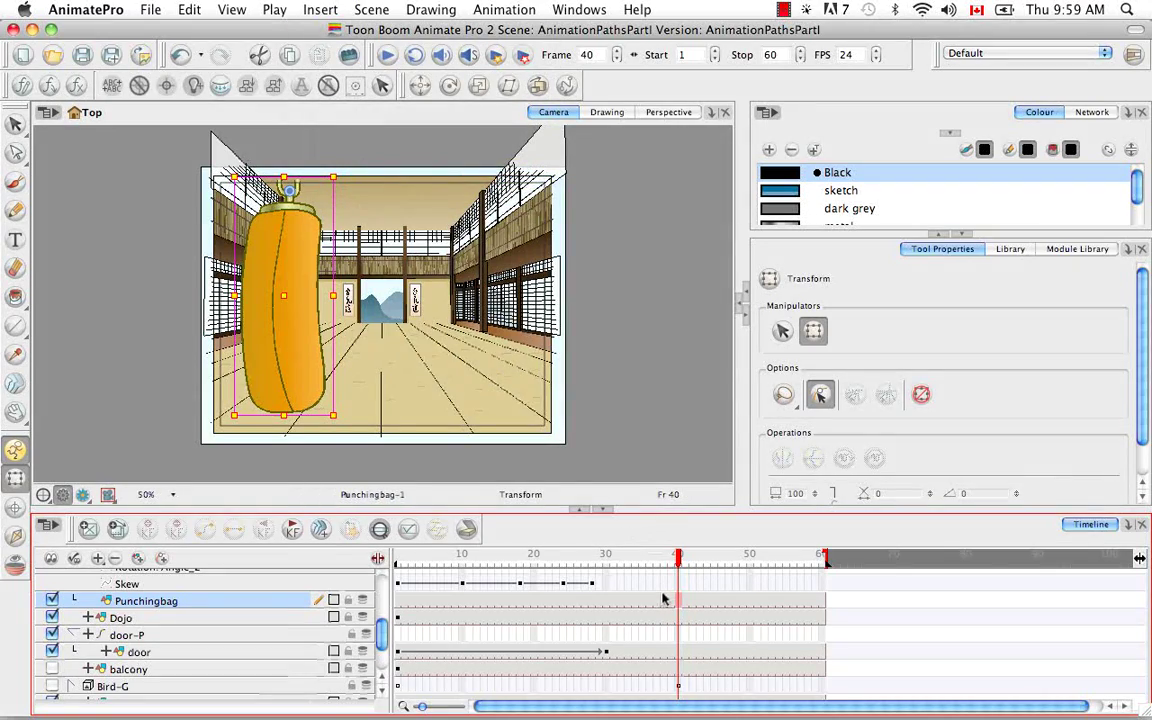
Inspect the timeline rows and collapse Punchingbag-P's function rows.
scroll(381, 679, "up", 5)
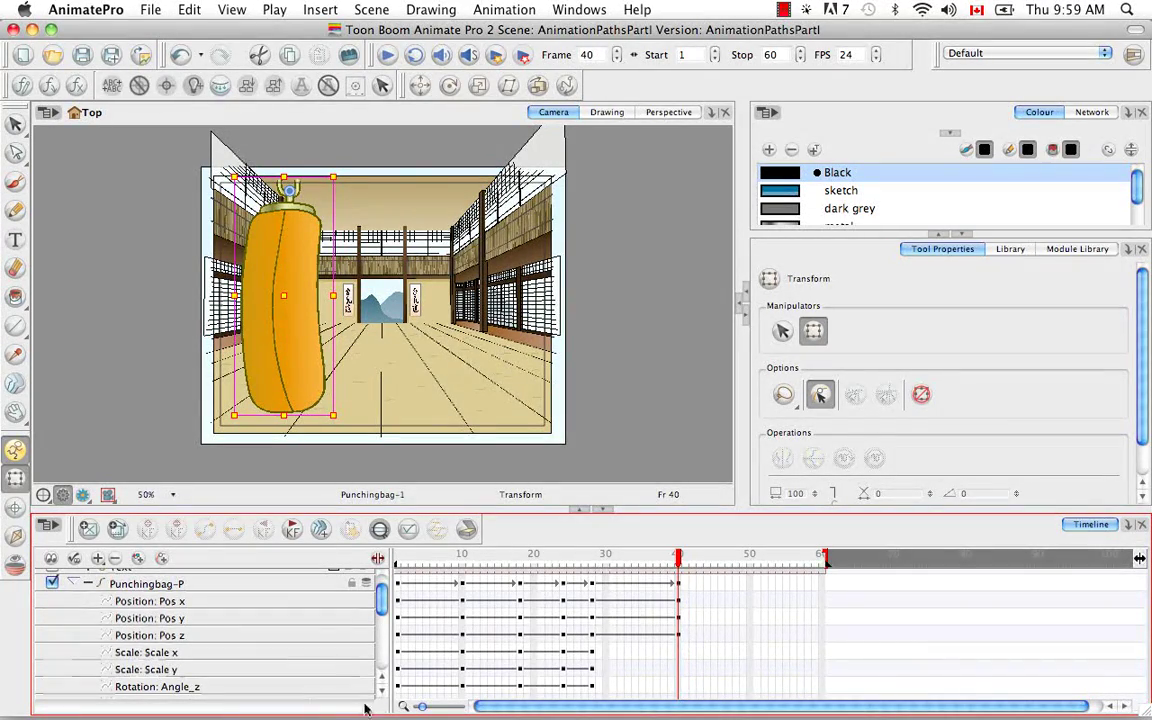
left_click(381, 674)
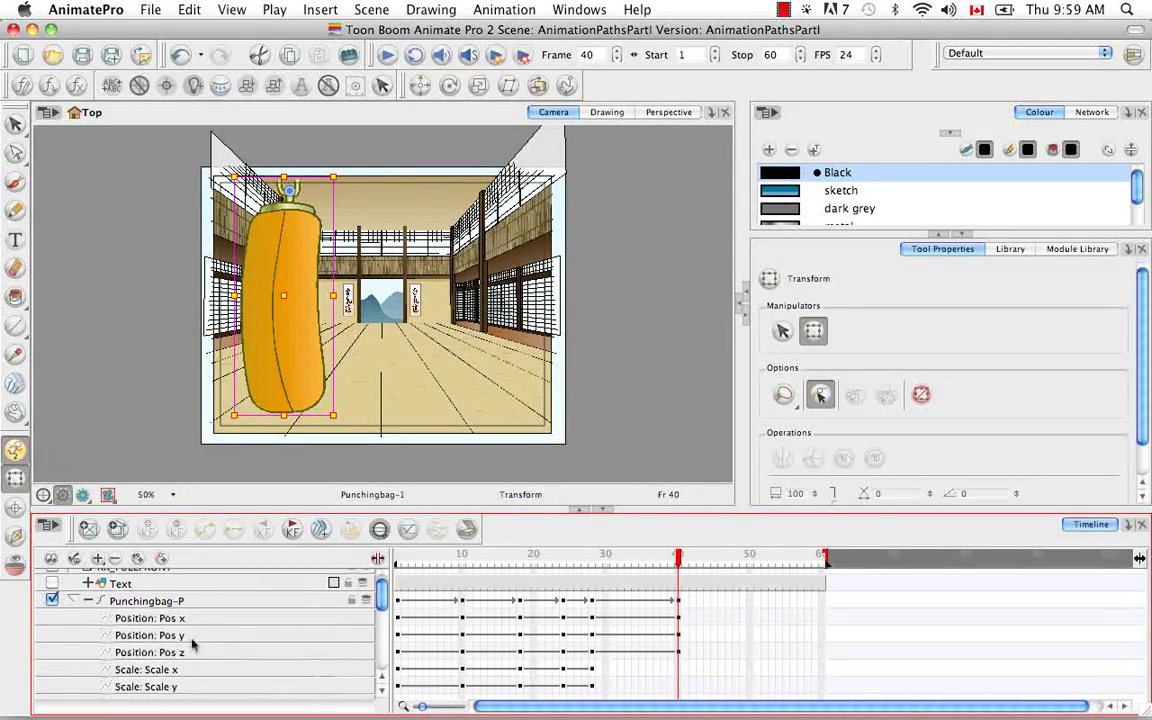
left_click(381, 690)
left_click(381, 697)
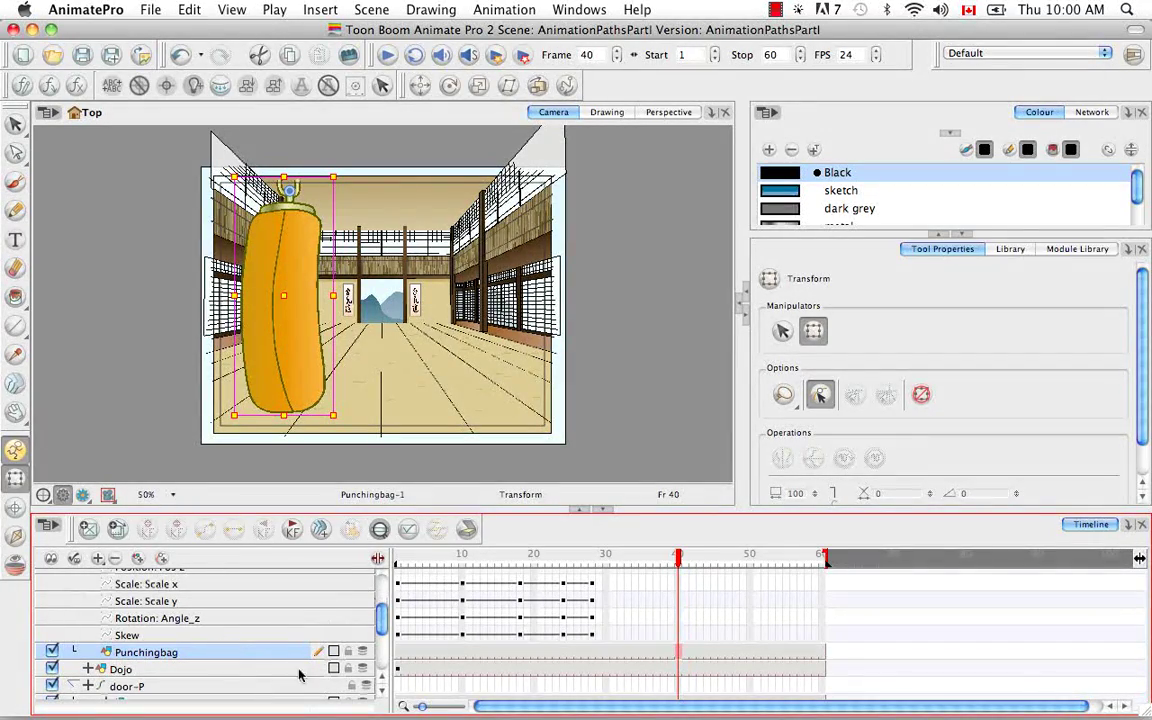
left_click(385, 680)
left_click(385, 680)
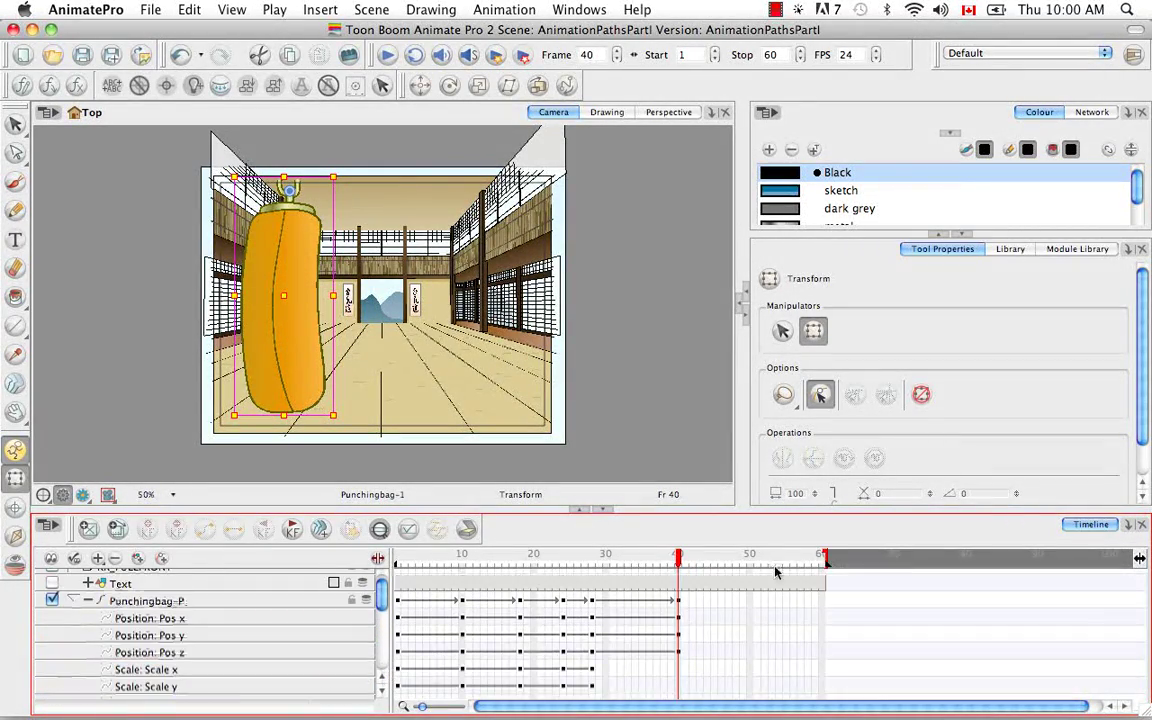
left_click(87, 600)
left_click(300, 618)
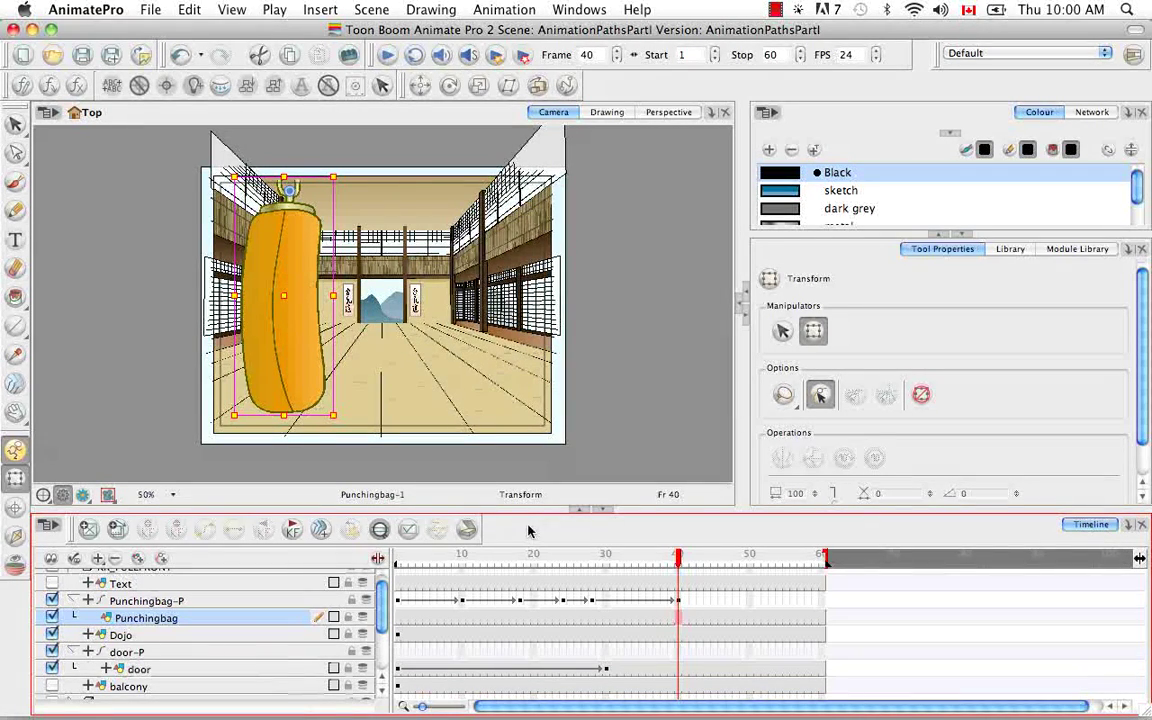
Delete the frame-40 Punchingbag-P keyframe with the right-click Delete Keyframes command, then undo.
left_click(680, 601)
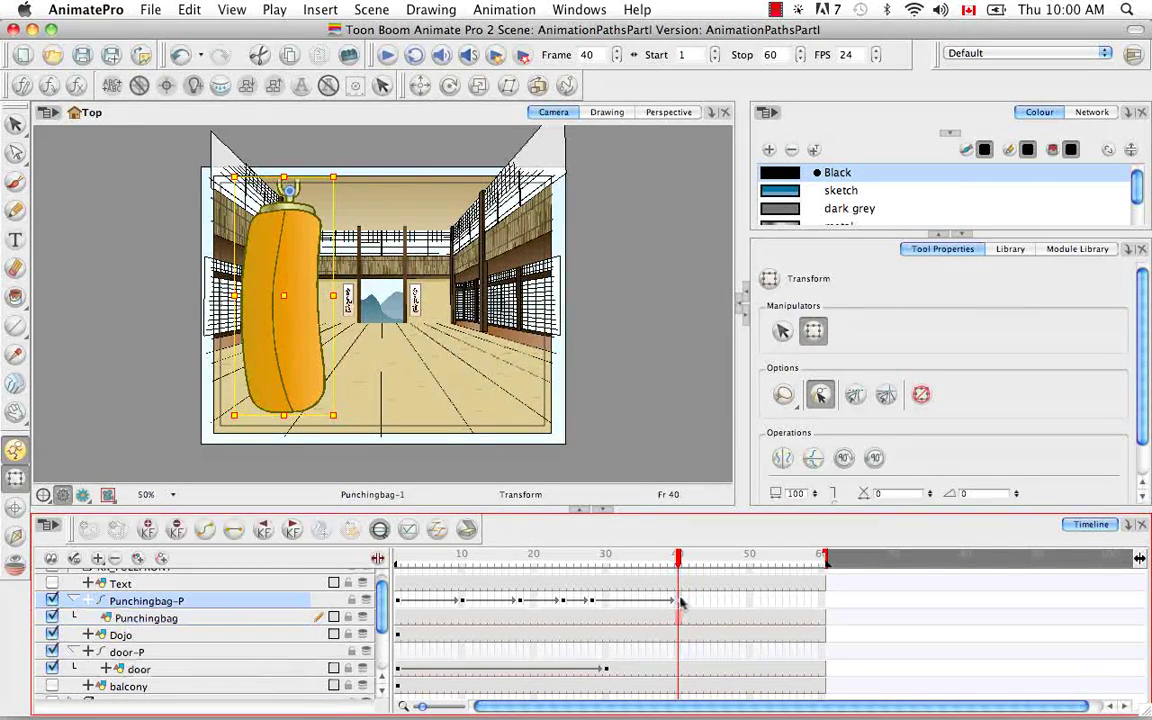
right_click(680, 601)
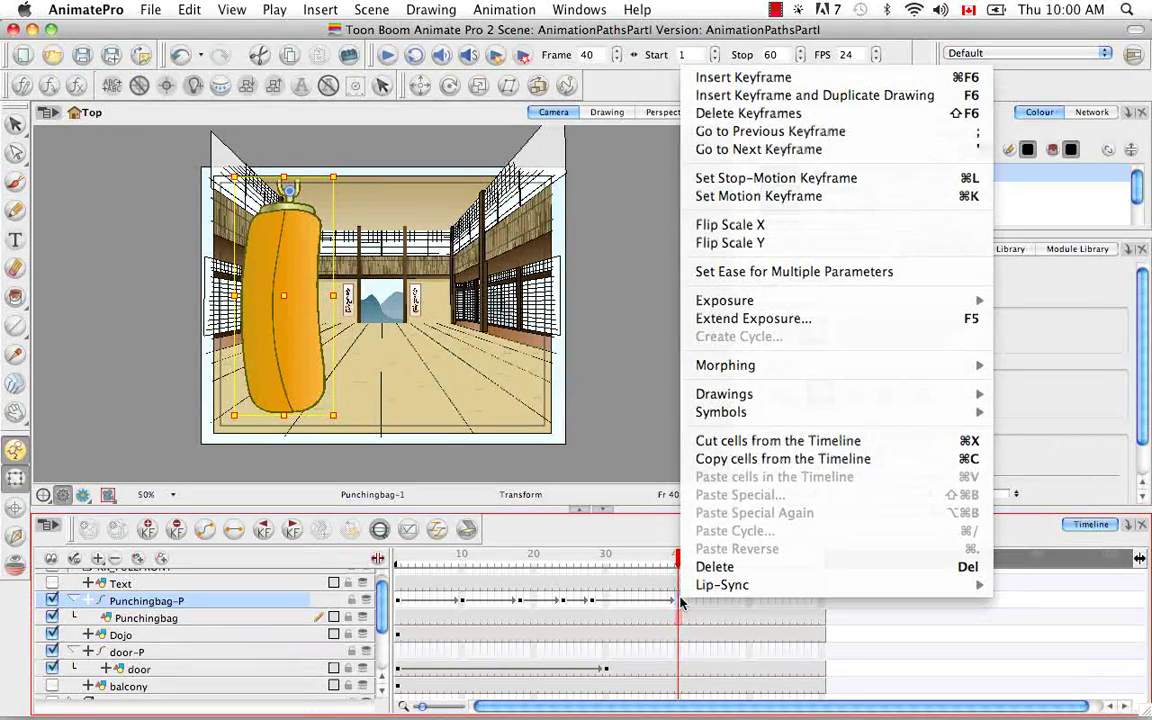
left_click(846, 122)
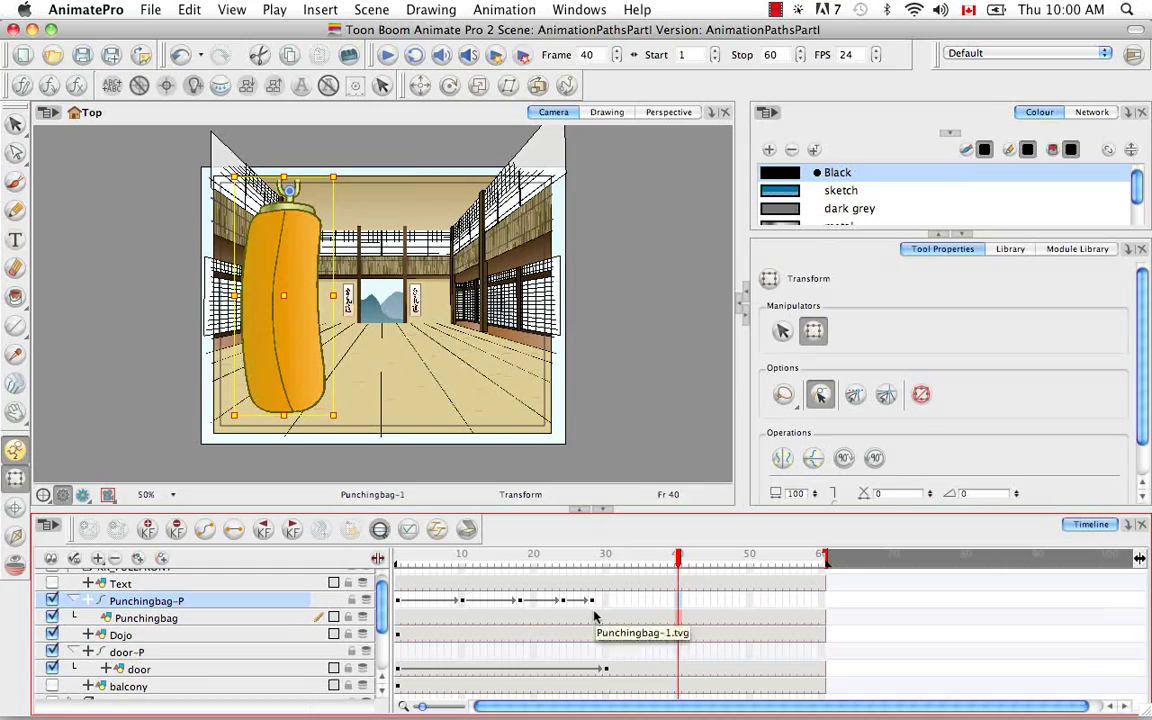
key("super+z")
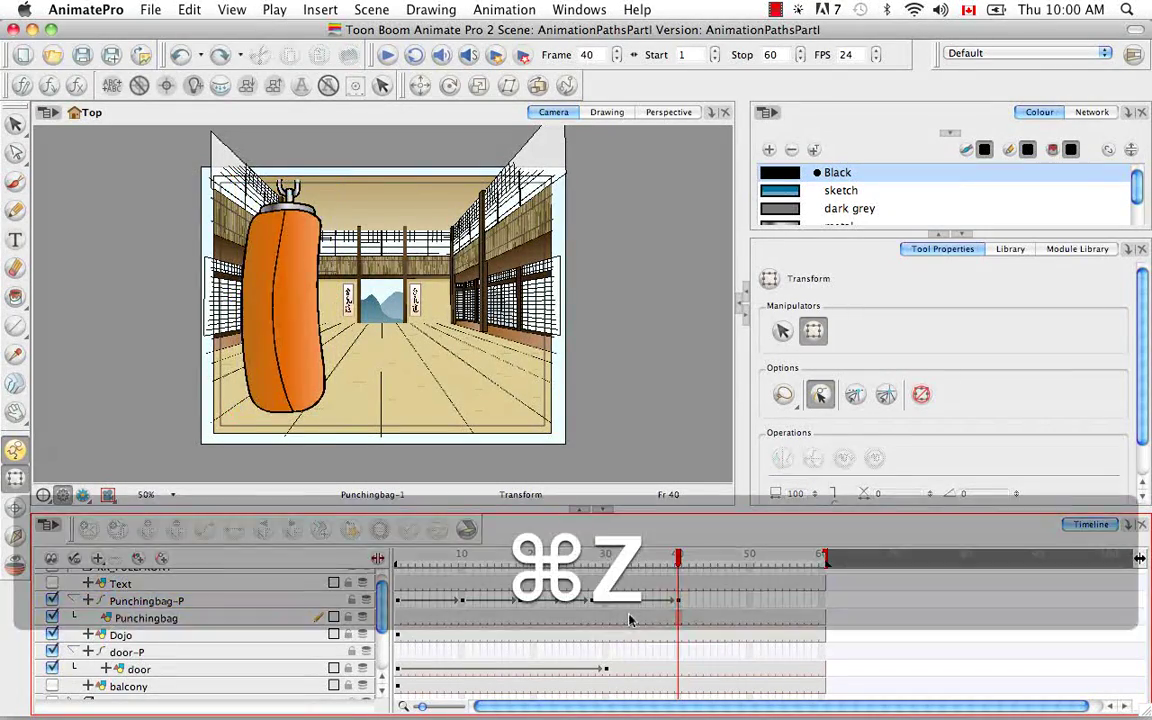
Delete it with Shift+F6 and undo, then delete it for good via Animation > Delete Keyframe.
left_click(678, 603)
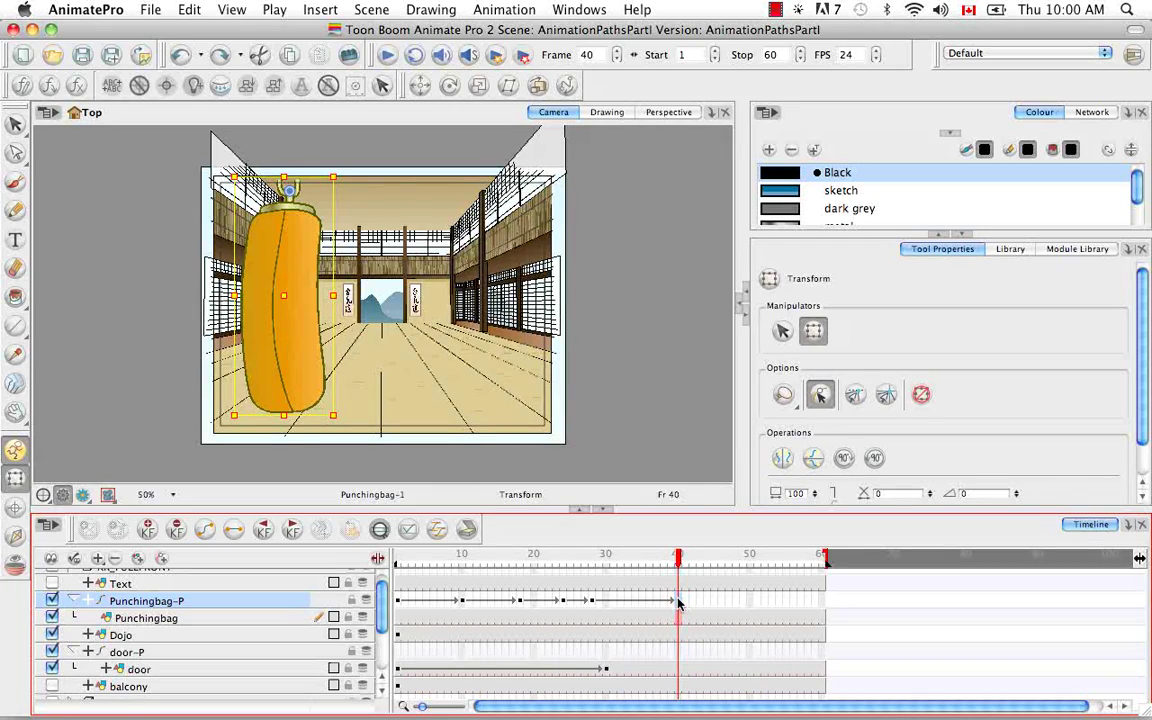
key("shift")
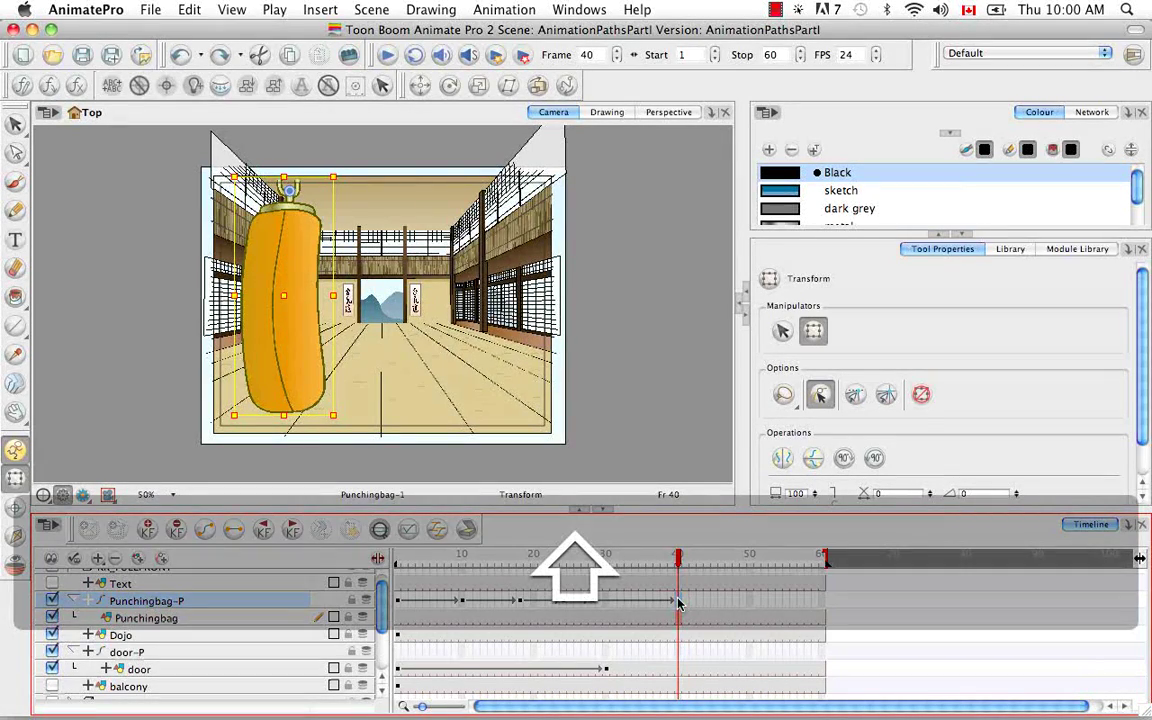
key("shift+F6")
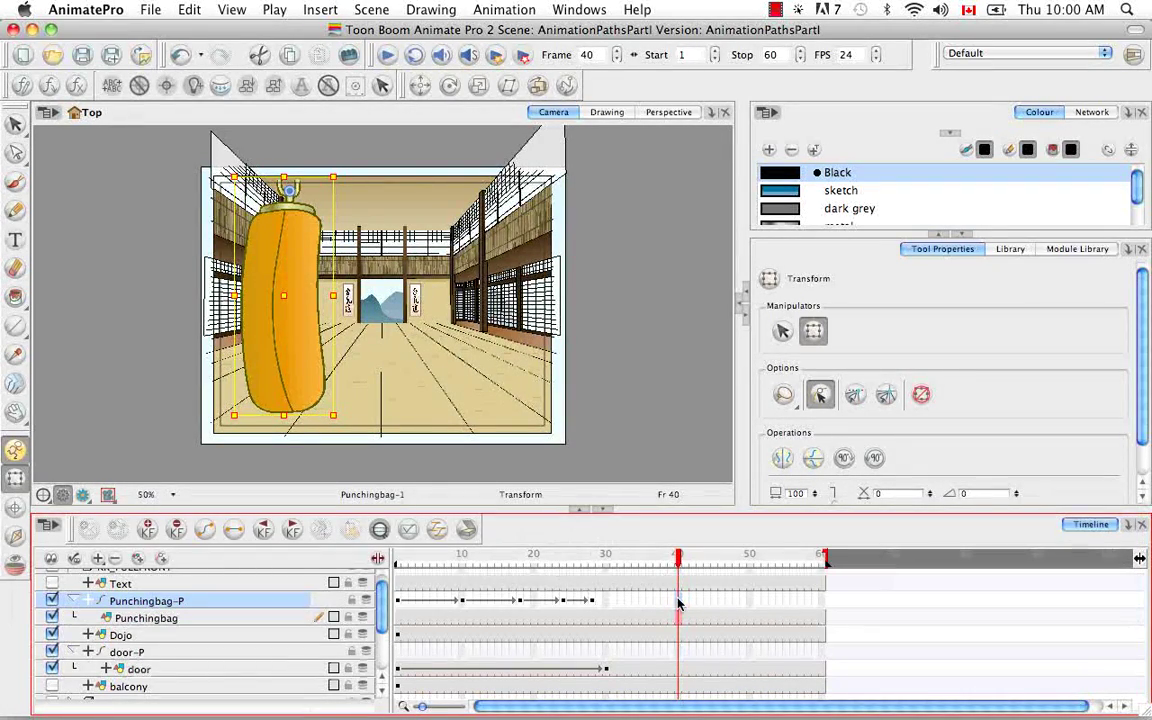
key("super+z")
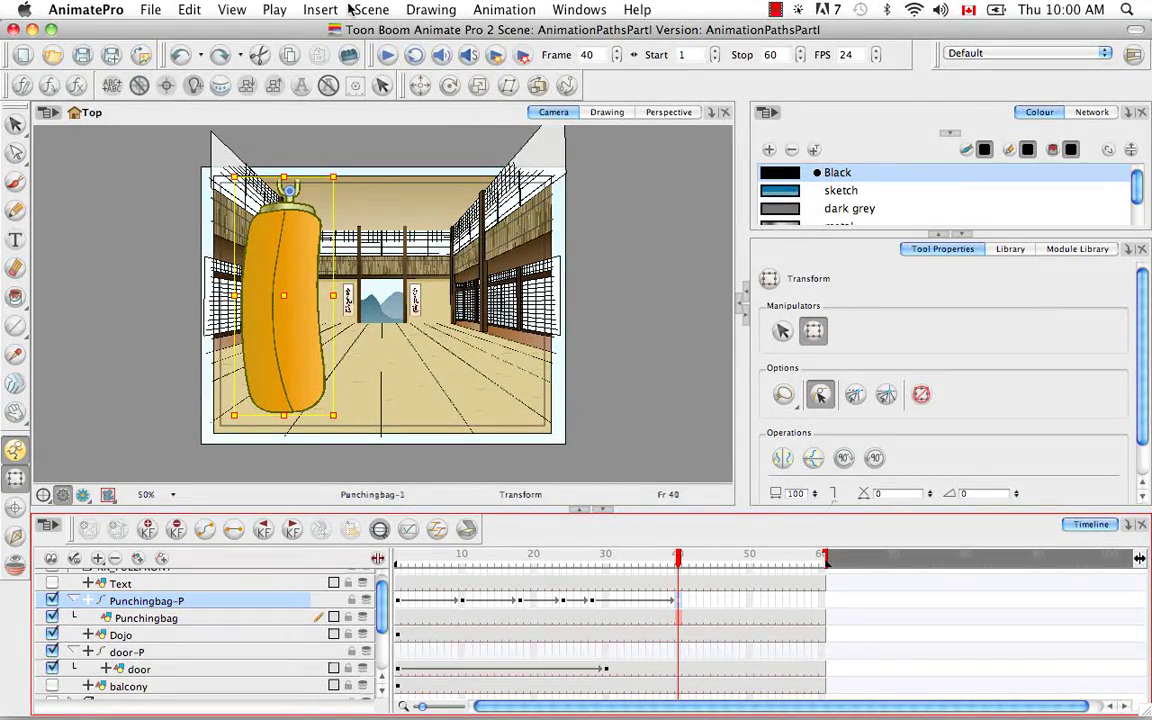
left_click(510, 10)
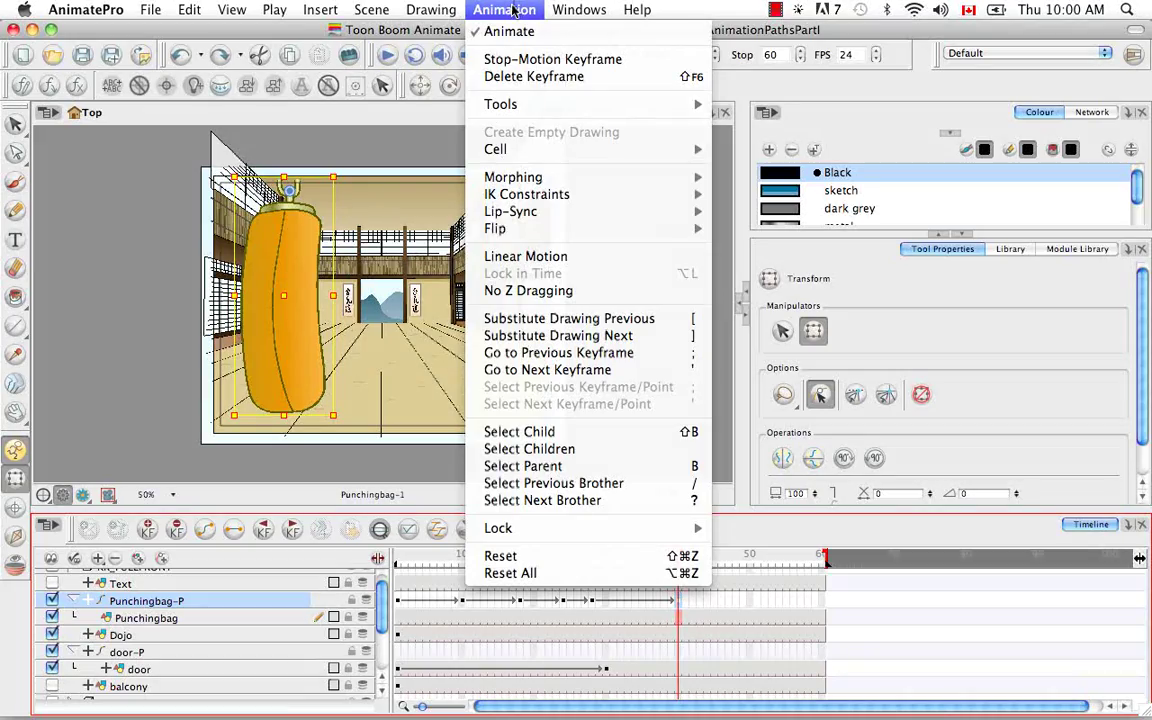
left_click(540, 76)
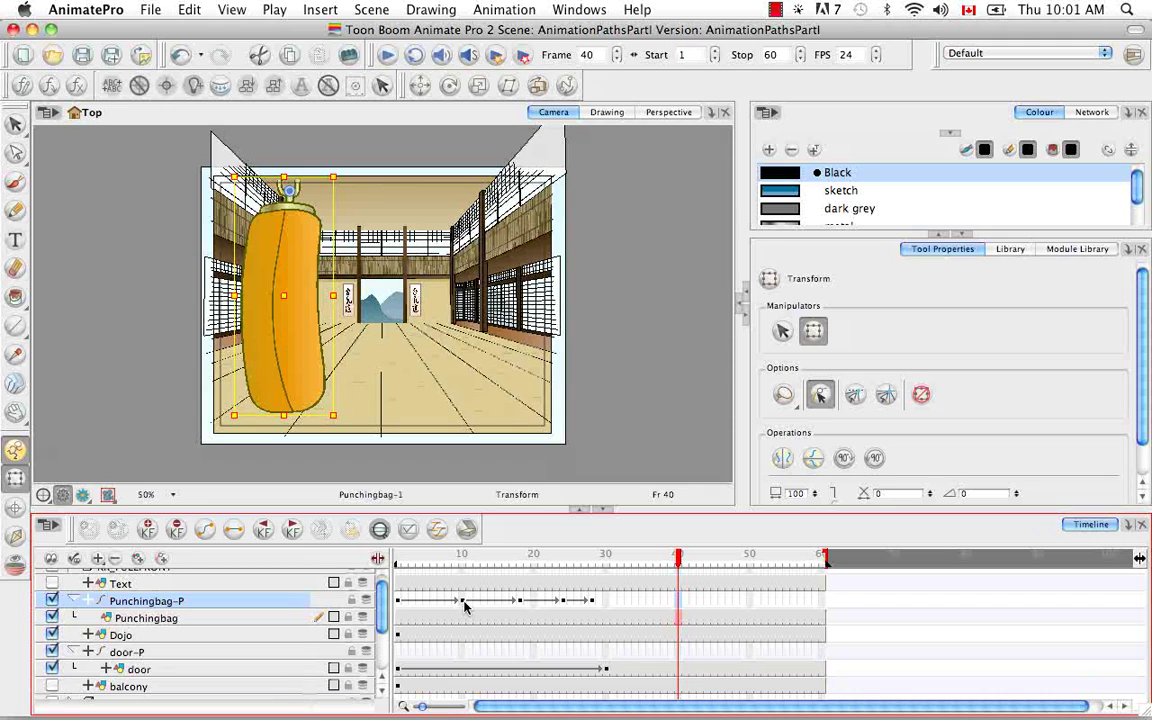
Set the frame-18 Punchingbag-P keyframe to stop-motion and scrub the playhead to preview the hold.
left_click(519, 601)
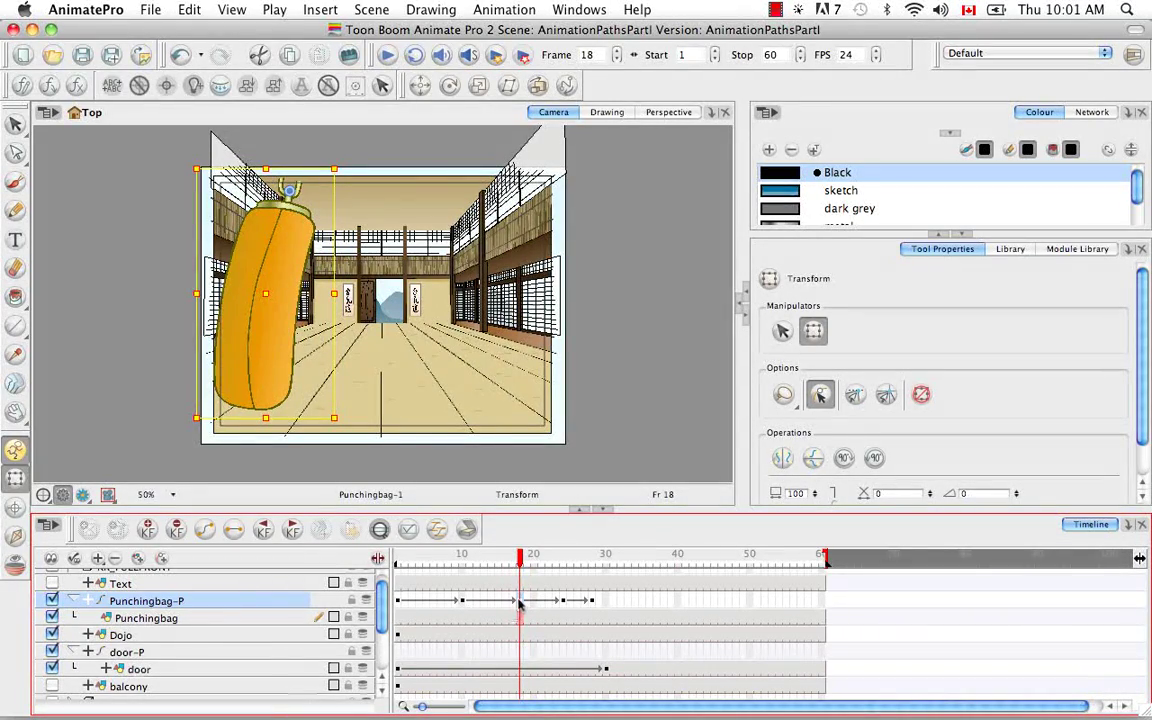
right_click(519, 601)
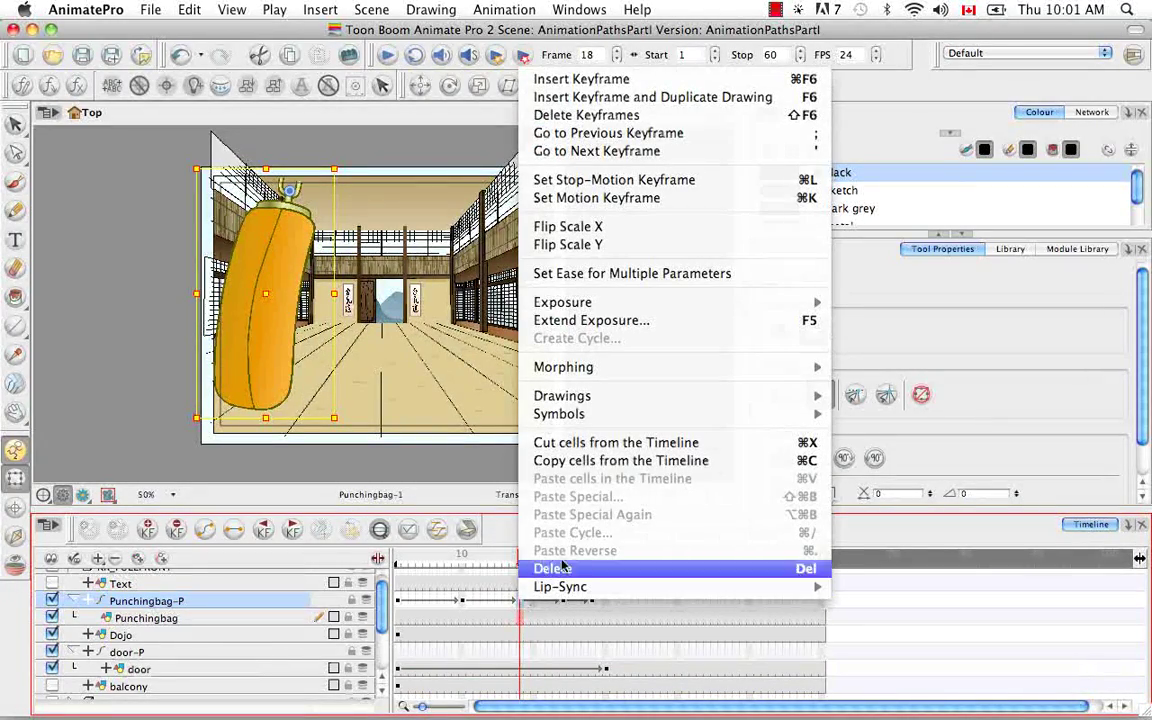
left_click(585, 184)
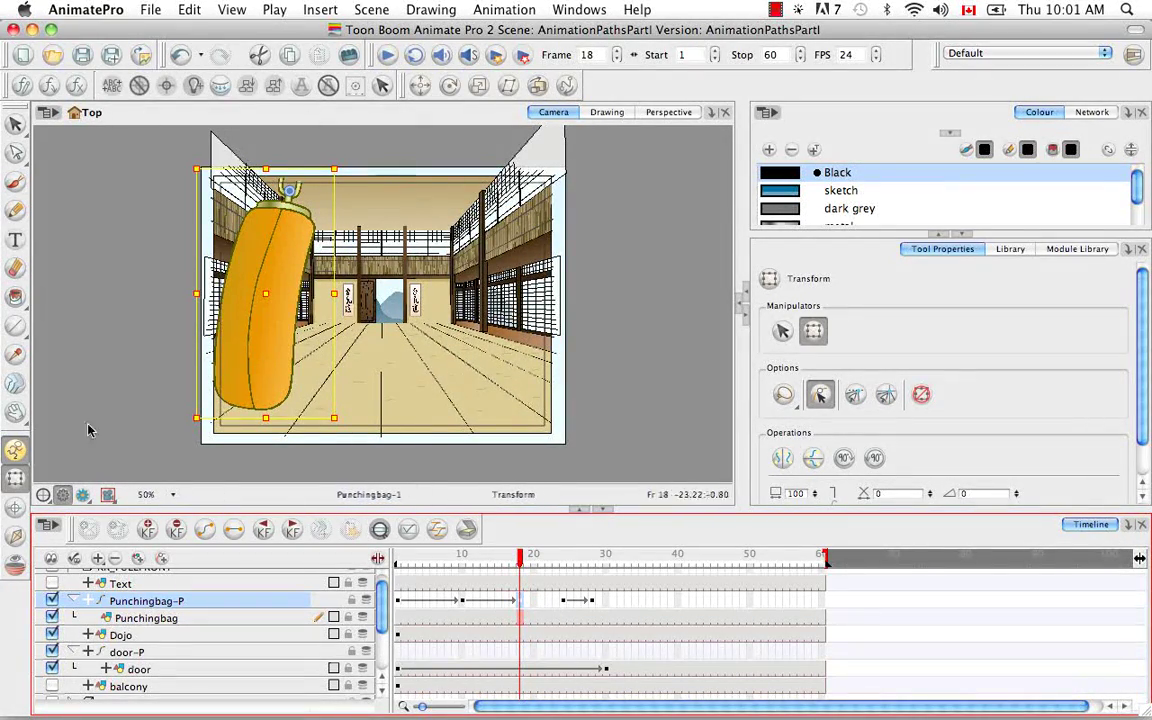
left_click_drag(520, 557, 563, 550)
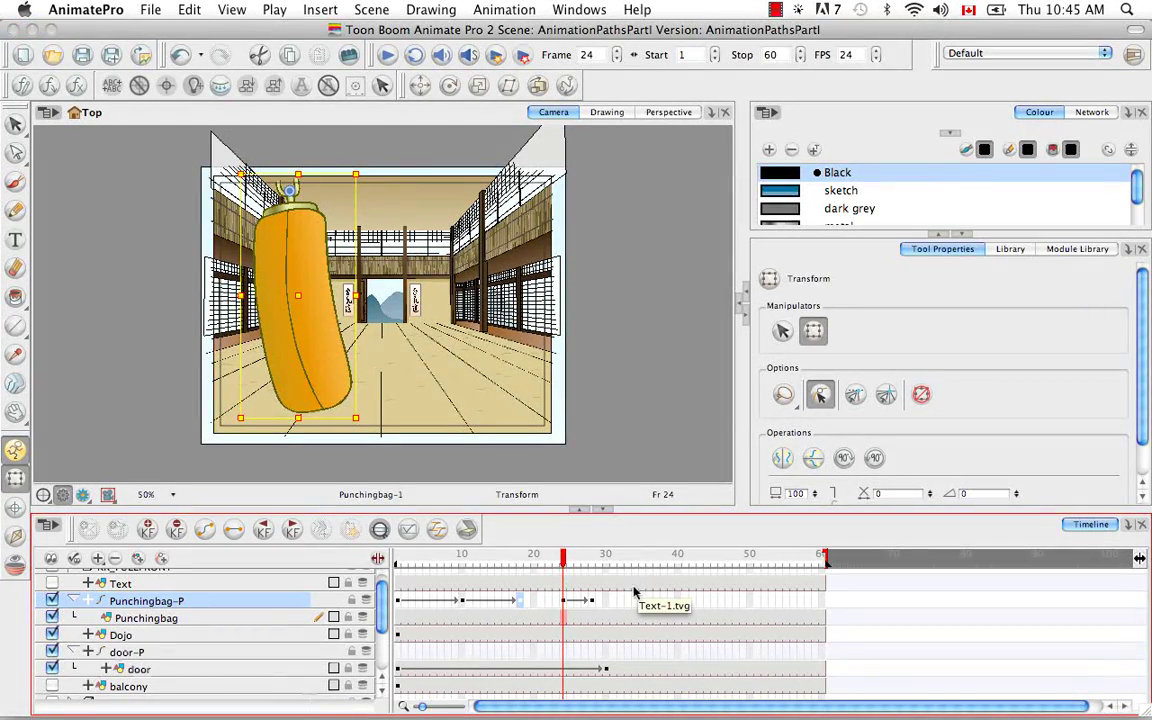
Toggle the frame-1 Punchingbag-P keyframe between stop-motion and motion, leaving it stop-motion.
left_click(397, 563)
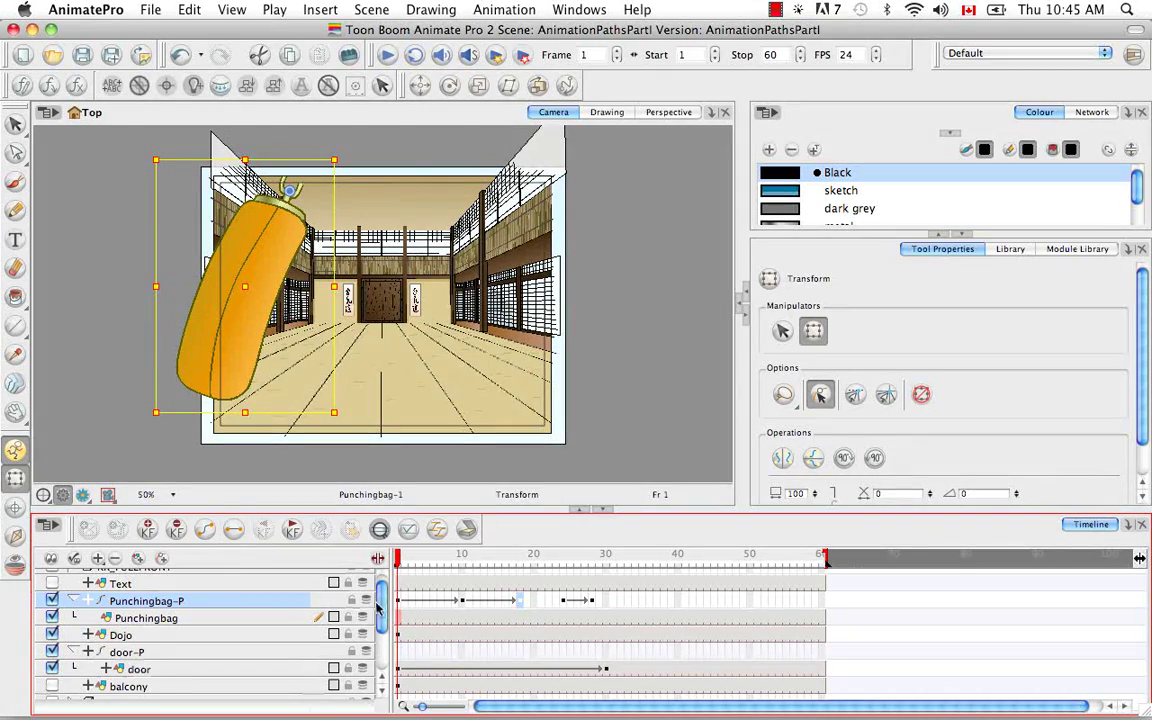
left_click(233, 529)
left_click(205, 531)
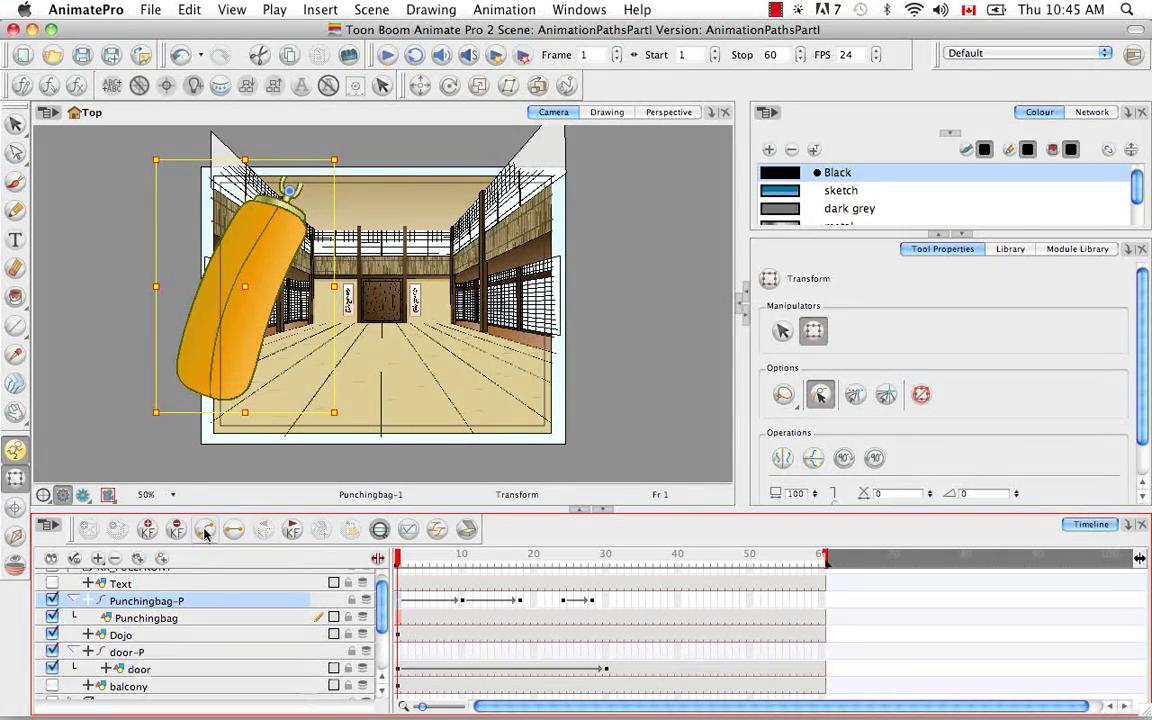
left_click(234, 531)
Open the punching bag's Pos x curve in the Bezier Editor and select its frame-10 keyframe.
left_click(89, 601)
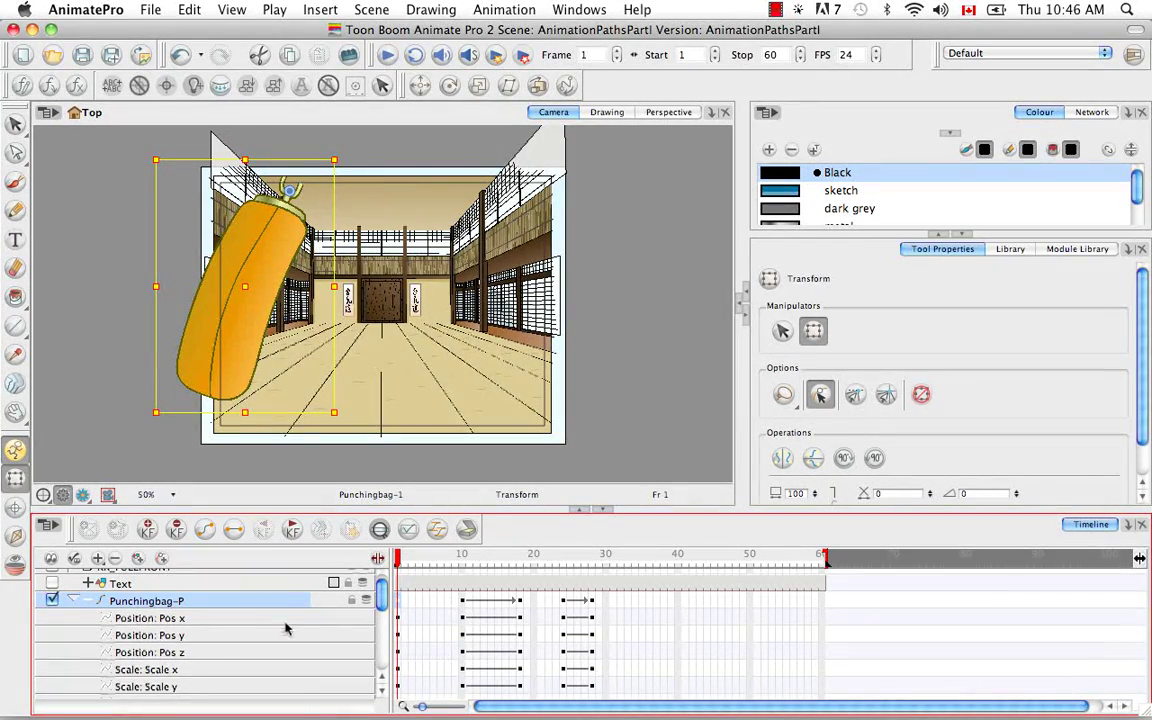
left_click(248, 622)
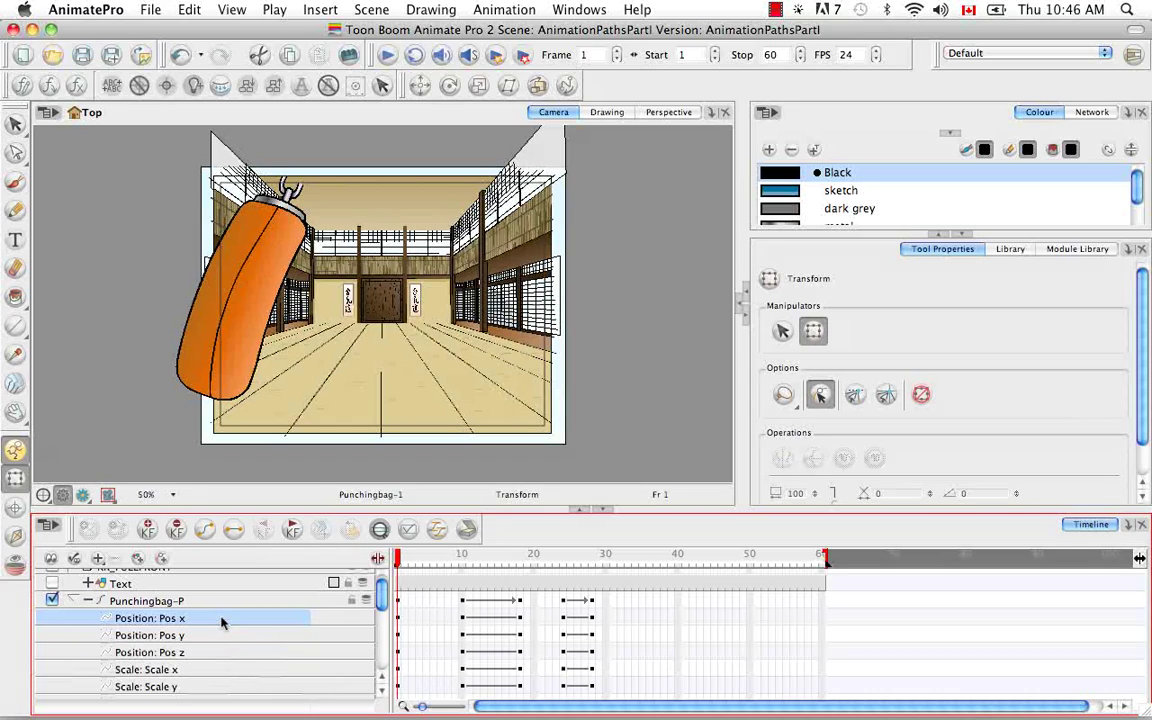
double_click(222, 622)
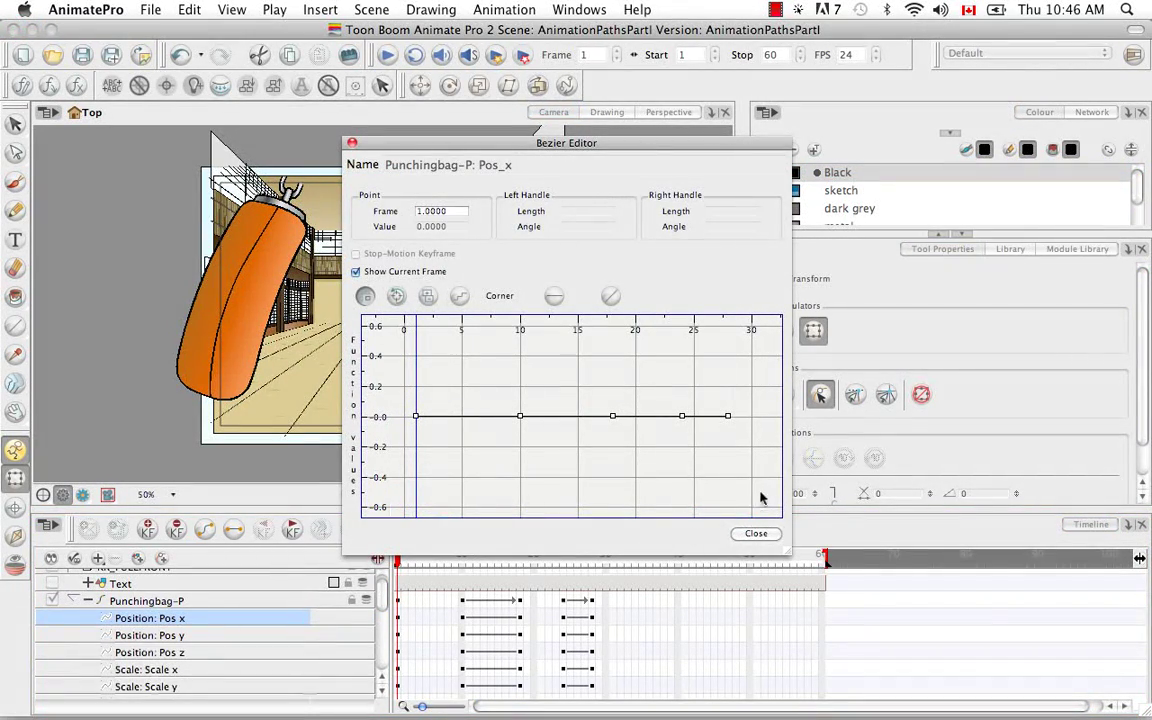
left_click(520, 417)
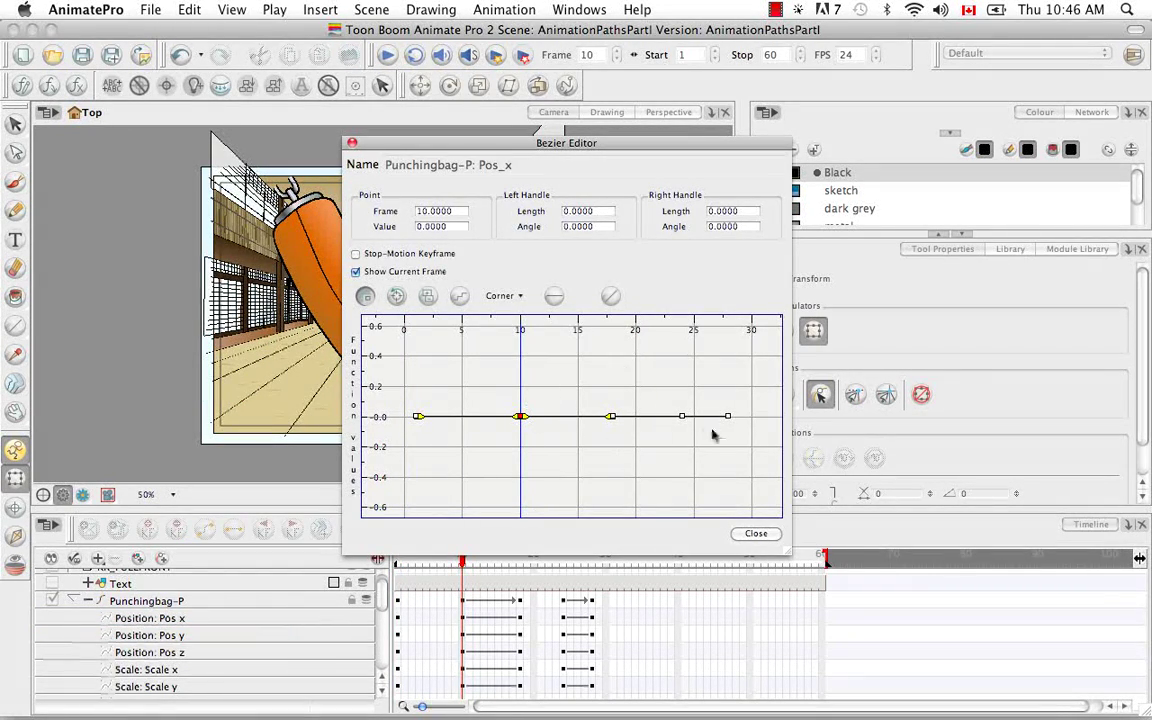
left_click_drag(627, 142, 916, 12)
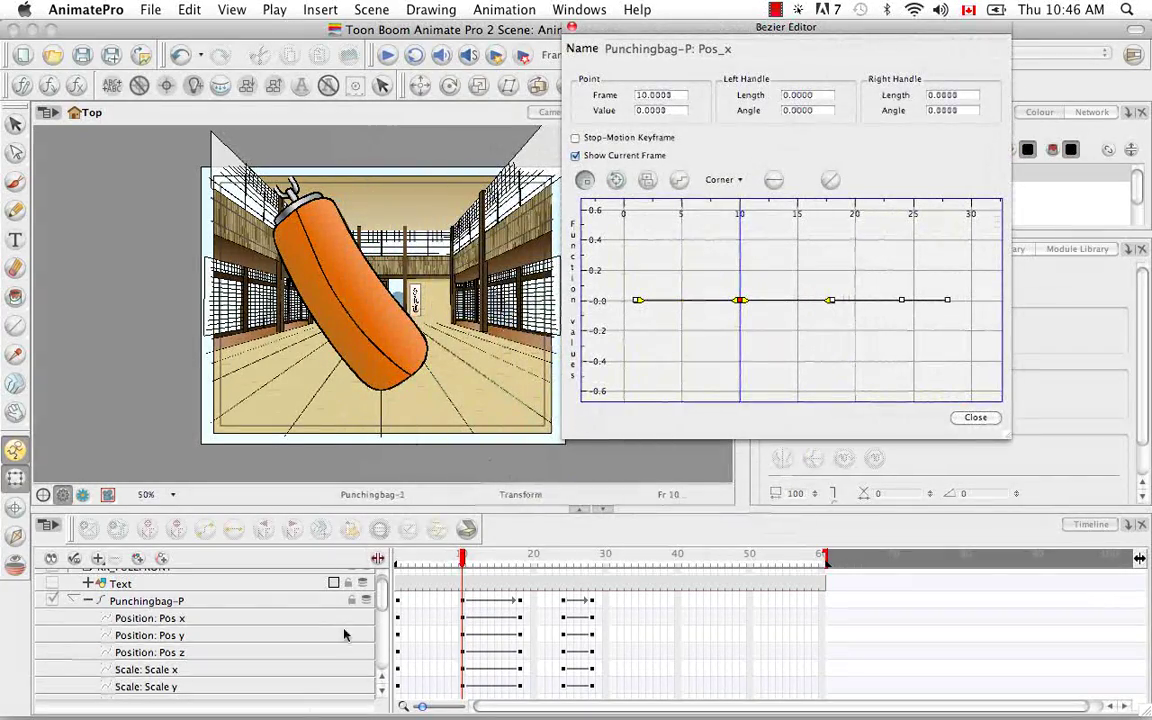
scroll(383, 580, "up", 1)
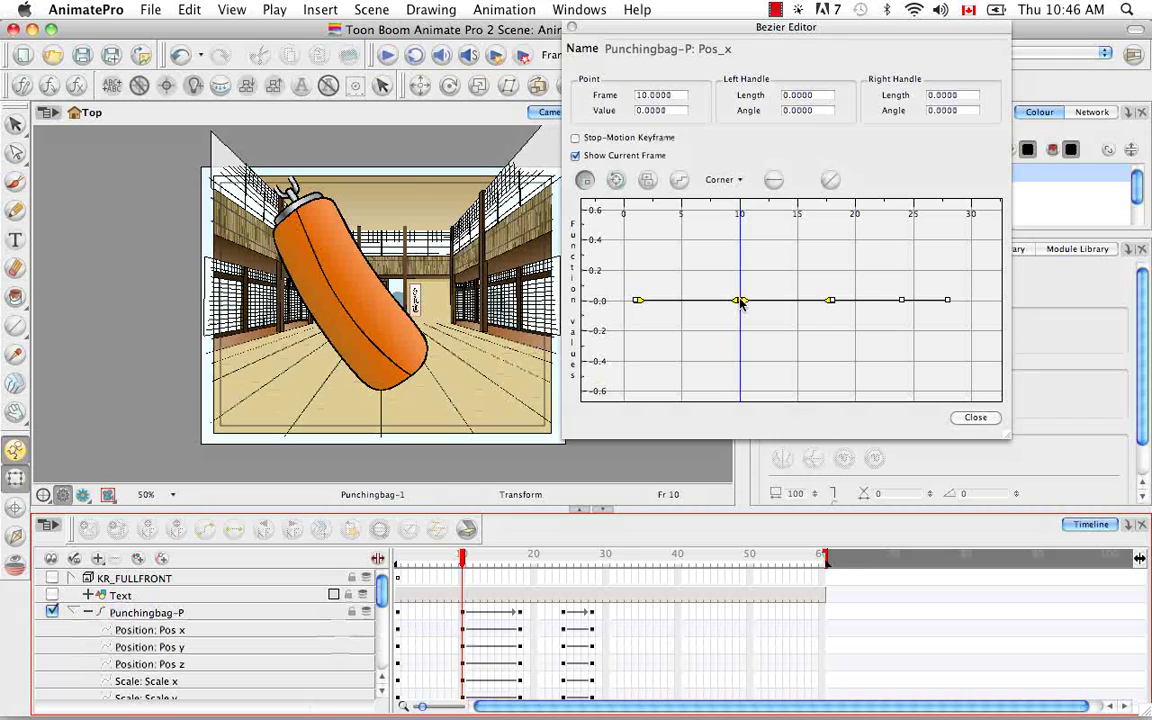
Turn Stop-Motion Keyframe on and back off for frame 10, leaving it a motion keyframe.
left_click(576, 139)
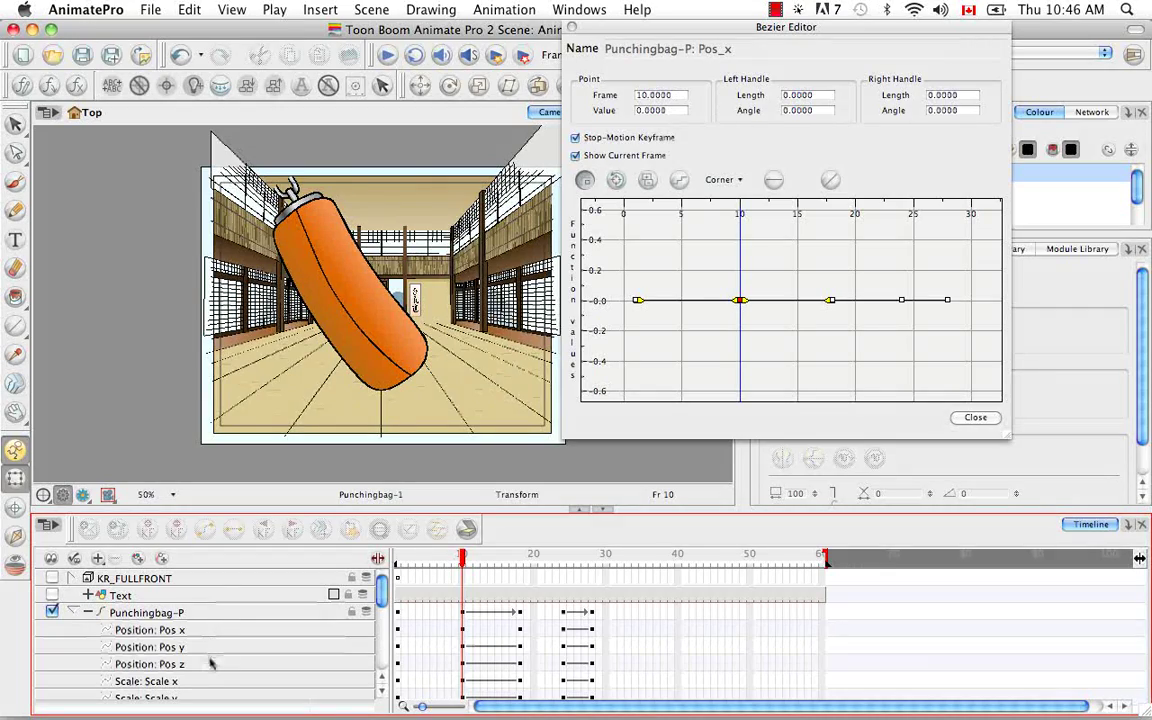
left_click(576, 138)
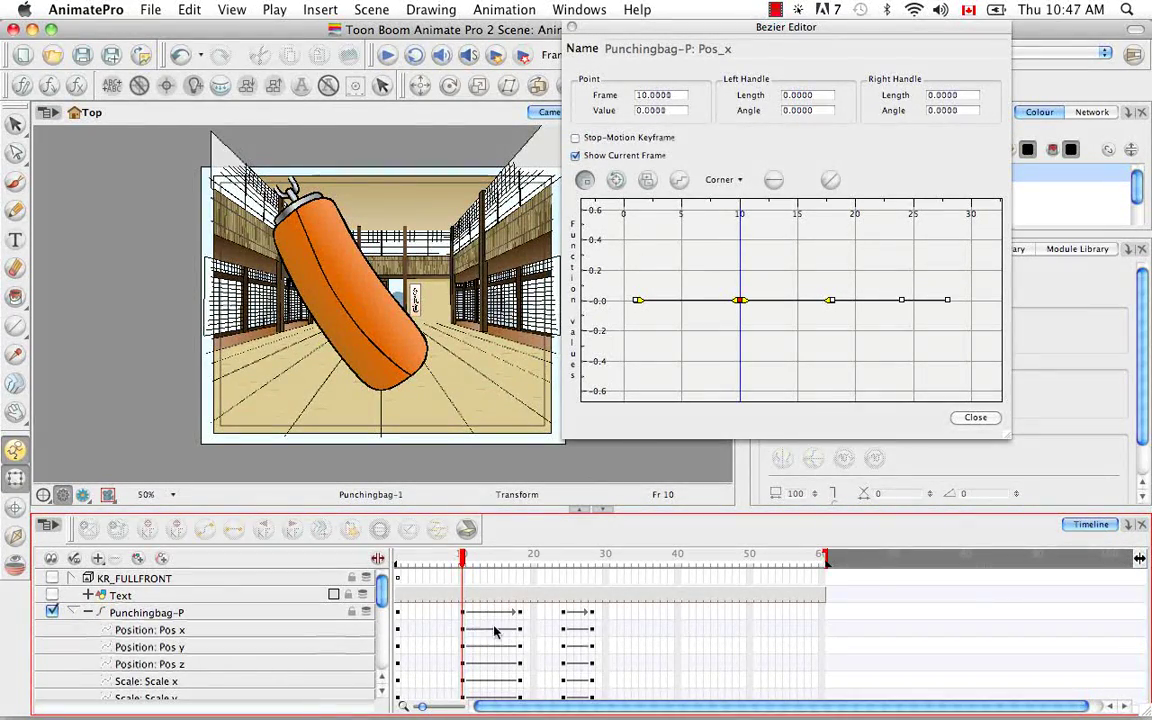
left_click(968, 418)
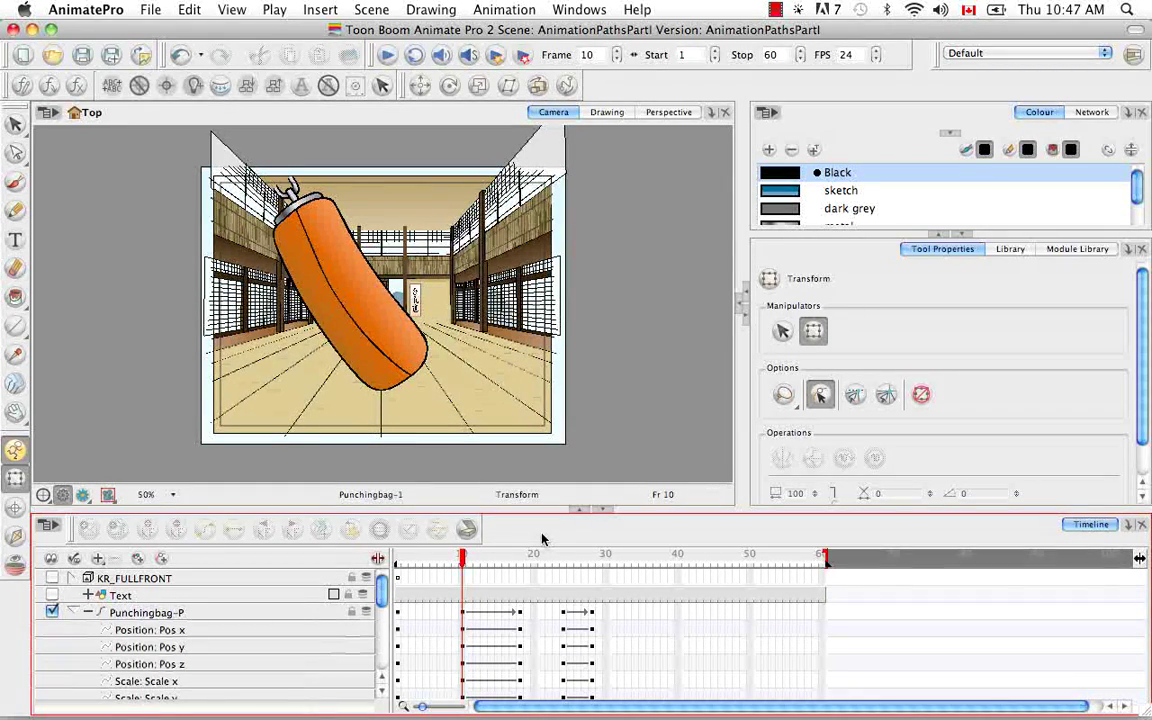
Show the door layer's position functions in the Timeline, then reselect the Punchingbag-P peg.
scroll(389, 601, "down", 3)
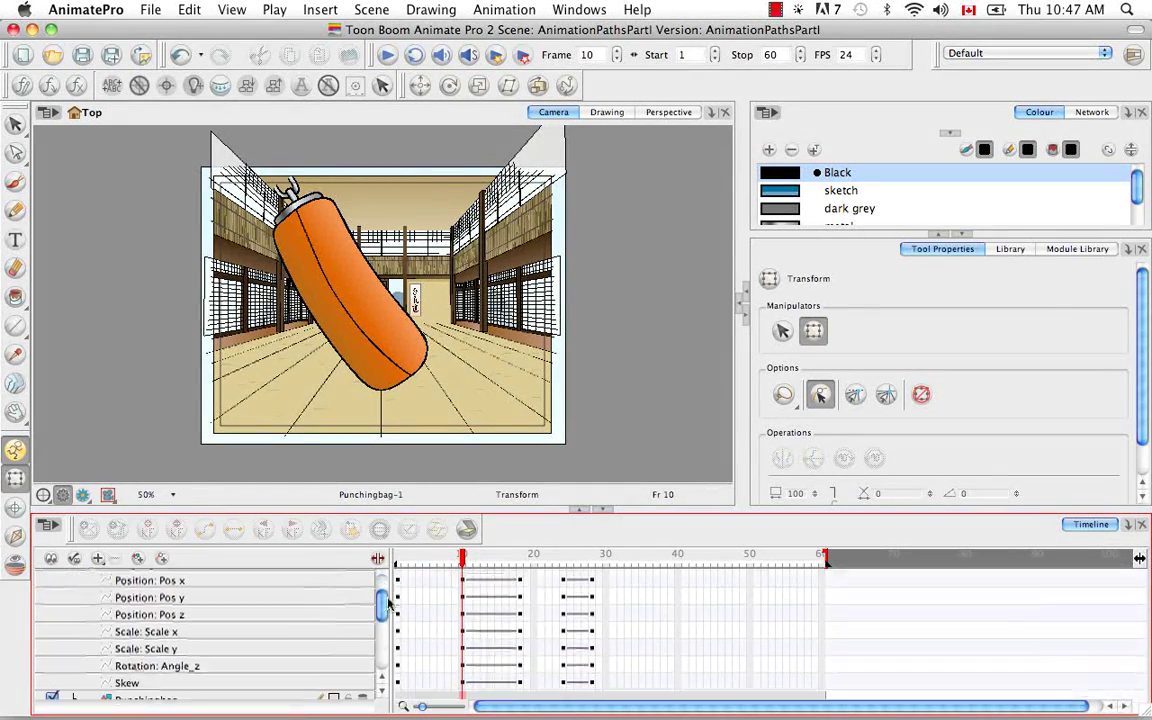
left_click_drag(389, 601, 386, 641)
left_click(106, 654)
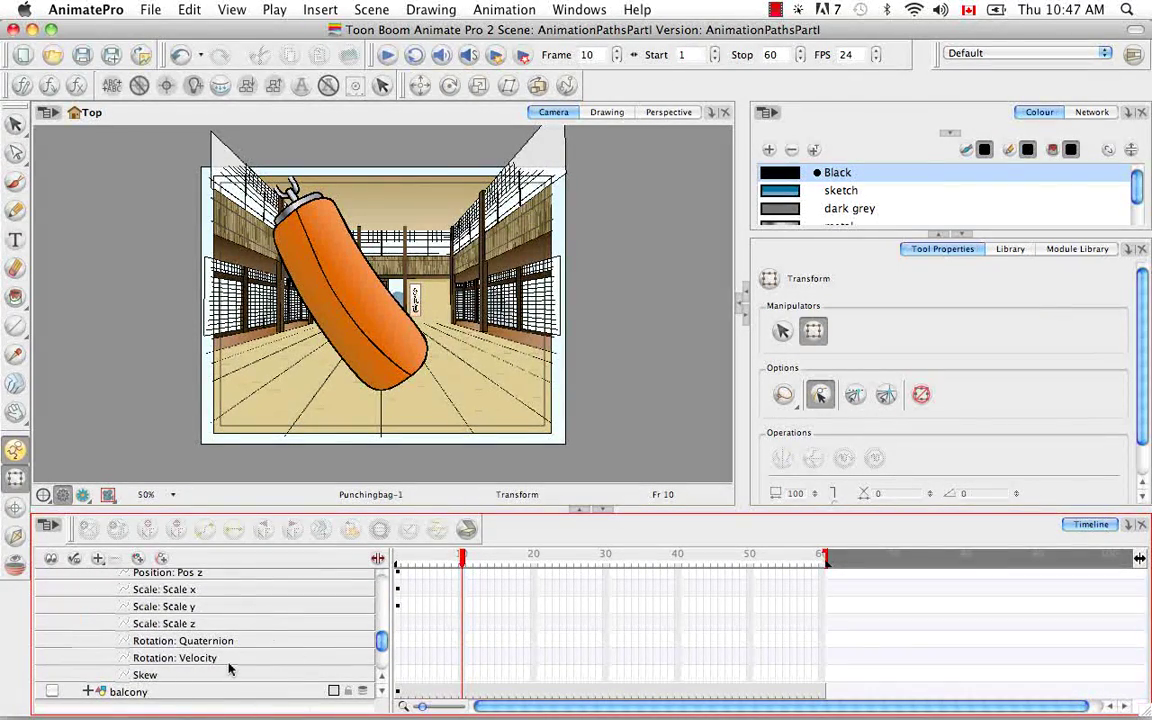
left_click_drag(380, 648, 381, 594)
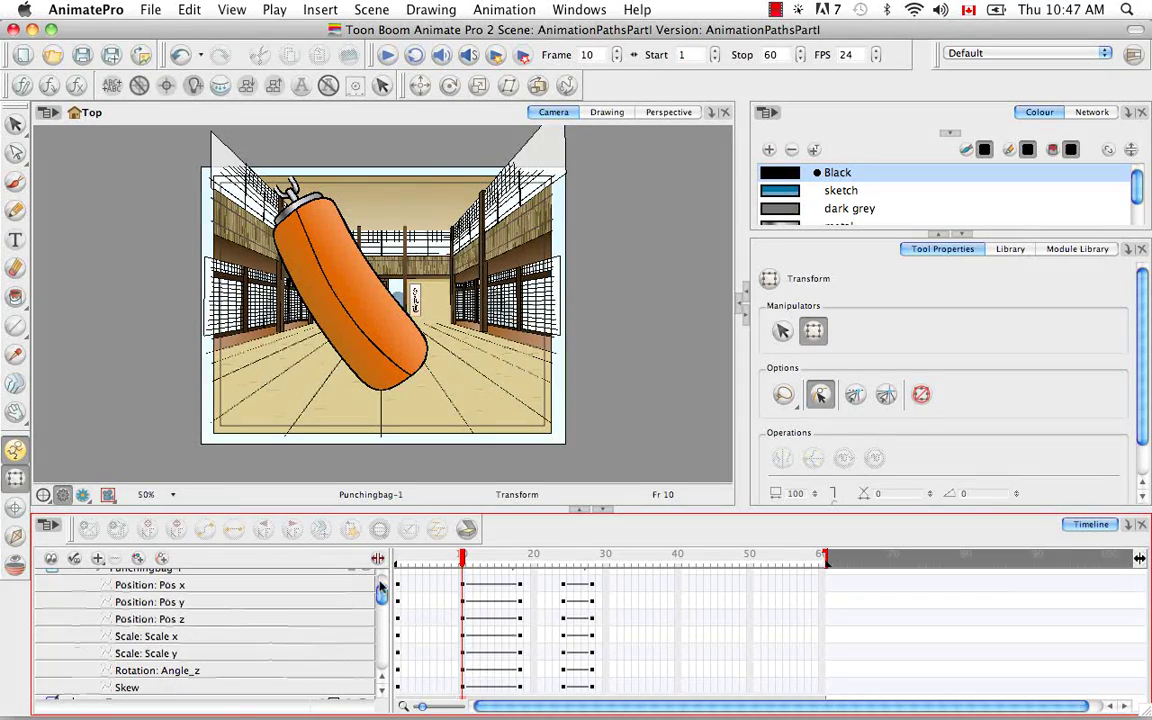
left_click_drag(382, 597, 382, 586)
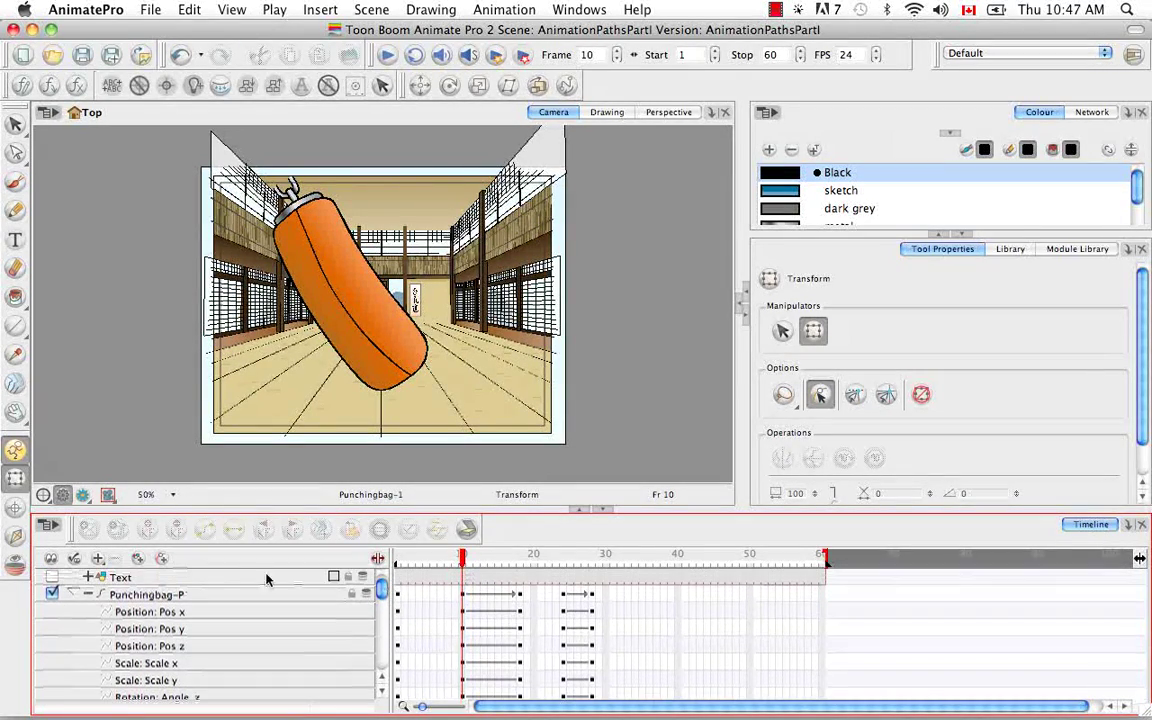
left_click(229, 600)
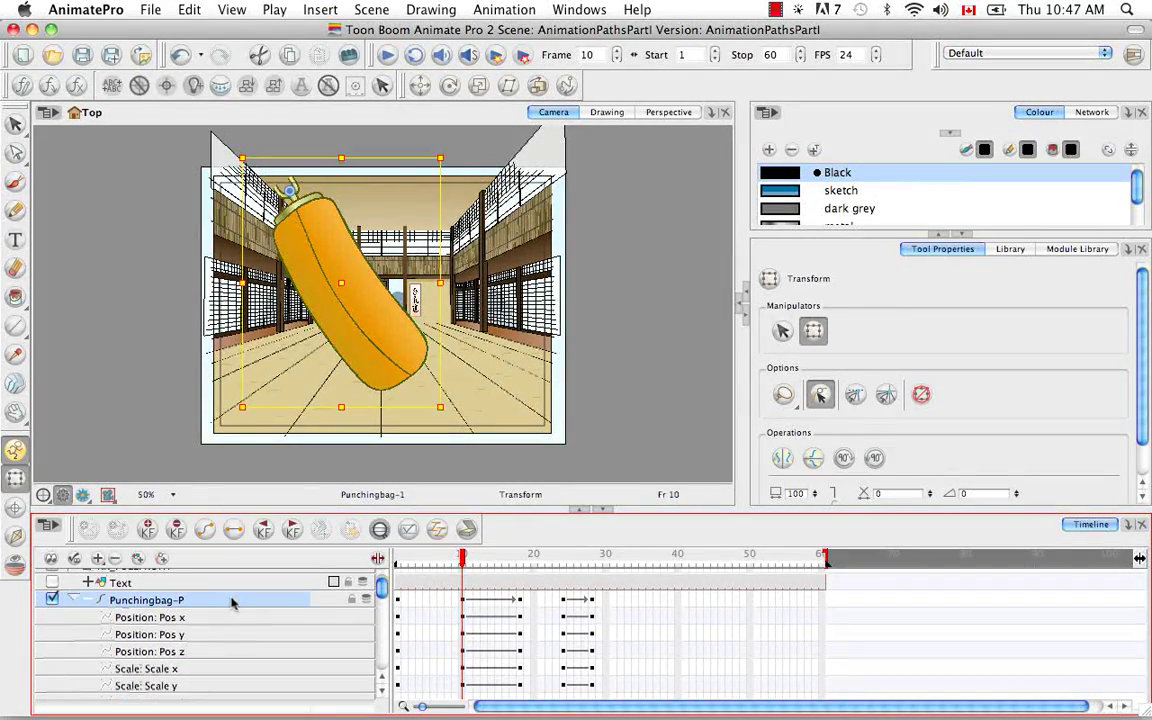
Switch Punchingbag-P's position to a newly created 3D Path and open it in the 3D Path Editor.
double_click(231, 600)
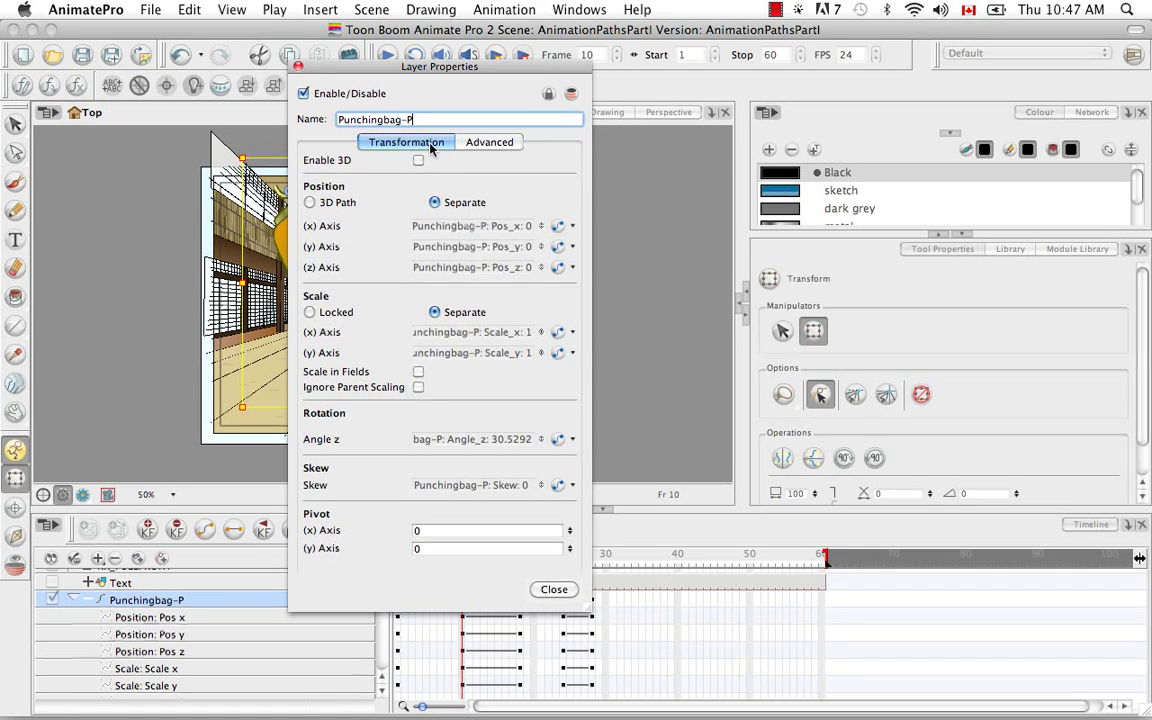
left_click(310, 203)
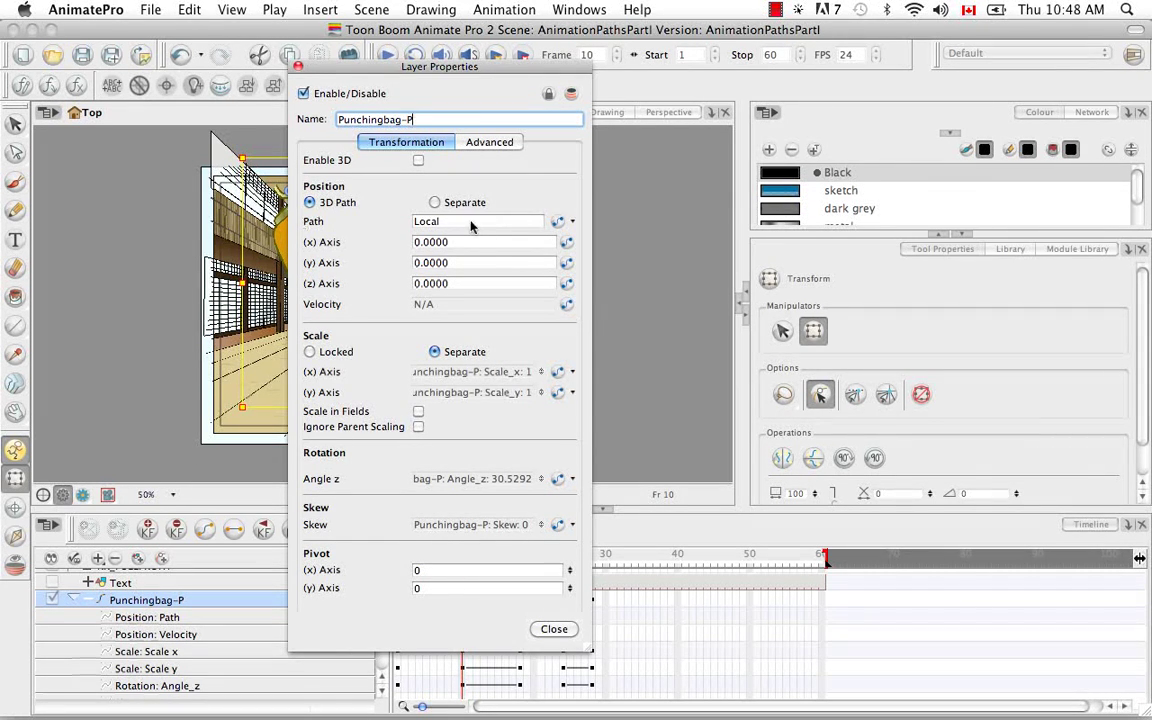
left_click(573, 222)
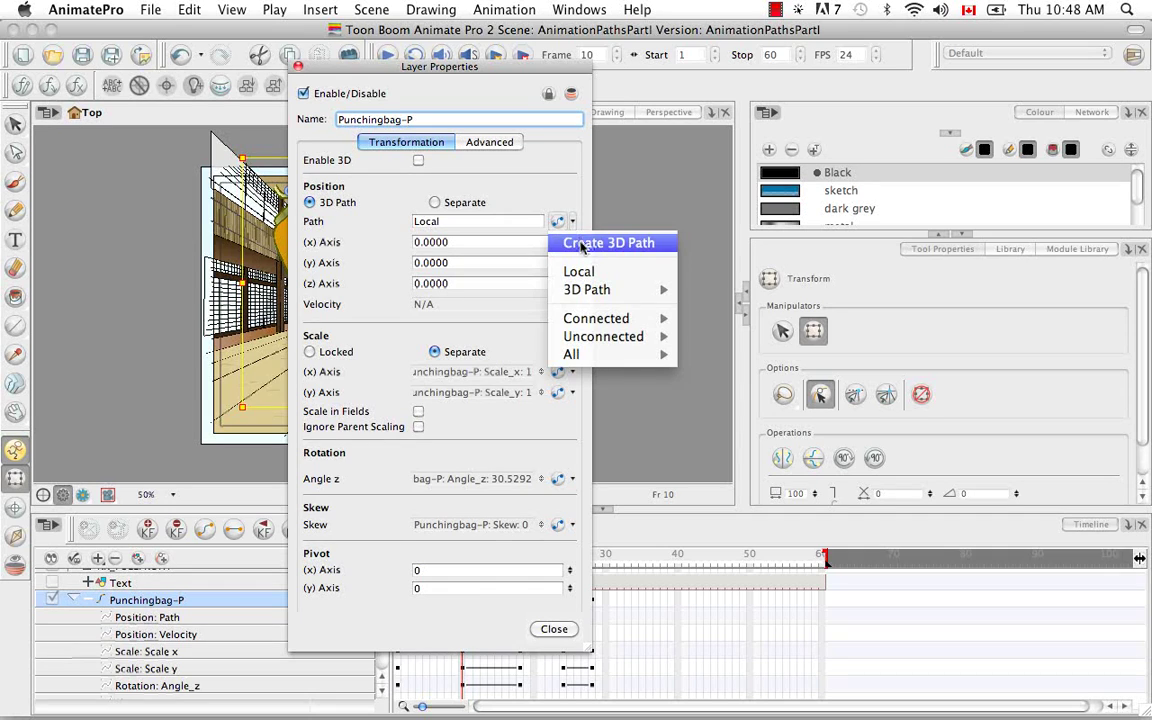
left_click(583, 244)
left_click(558, 222)
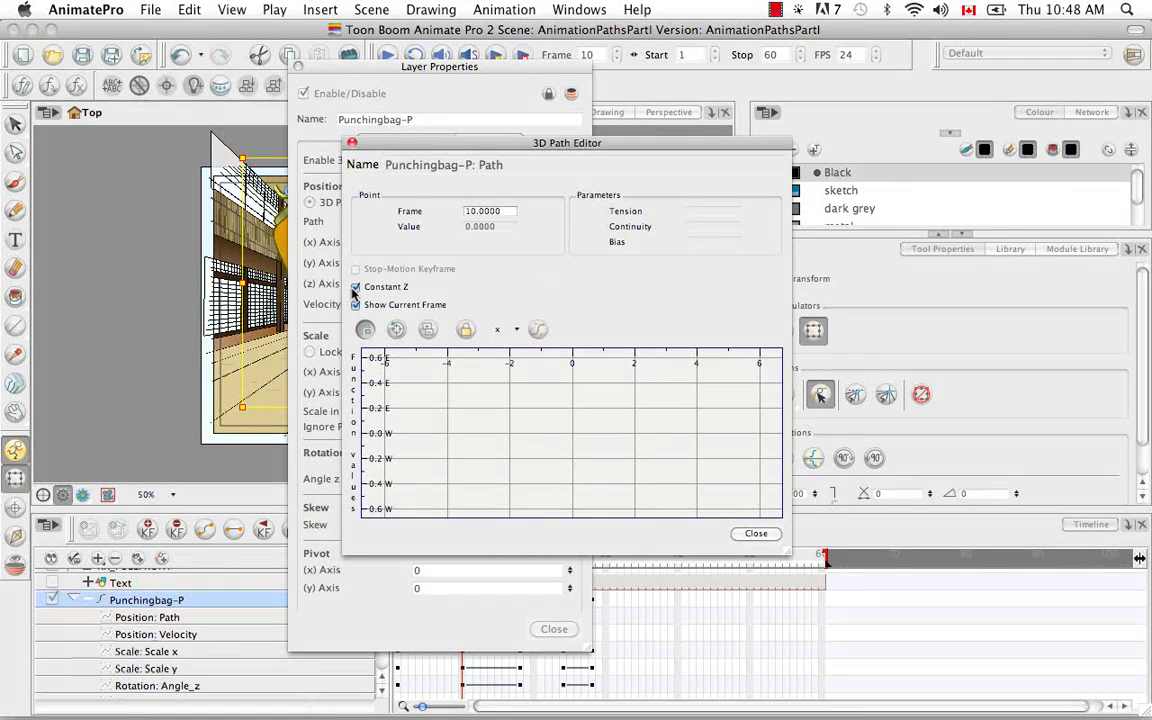
Close the 3D Path Editor, set Punchingbag-P's position back to Separate, and close Layer Properties.
left_click(756, 533)
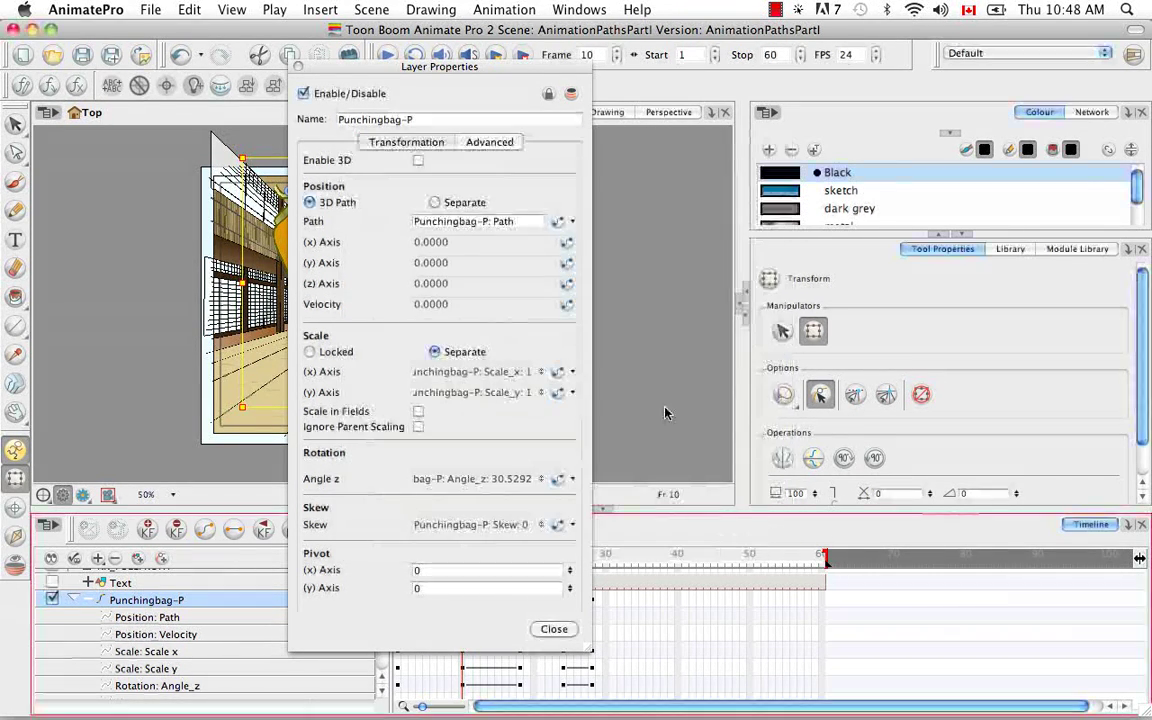
left_click(435, 202)
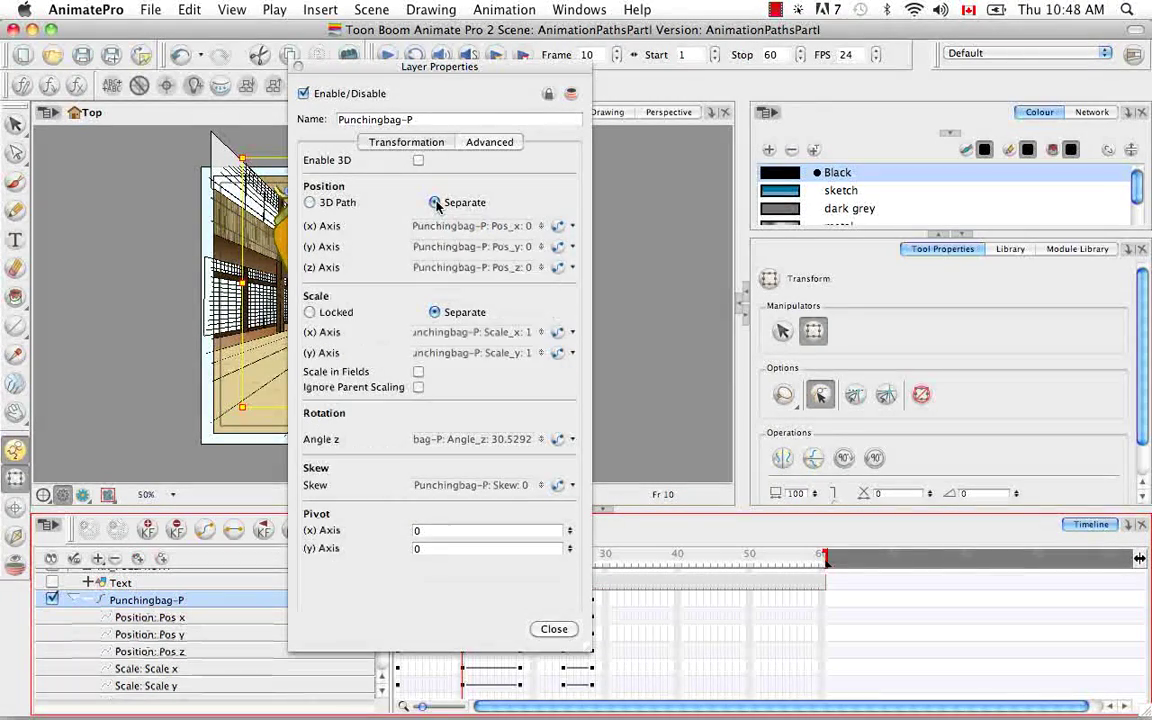
left_click(553, 629)
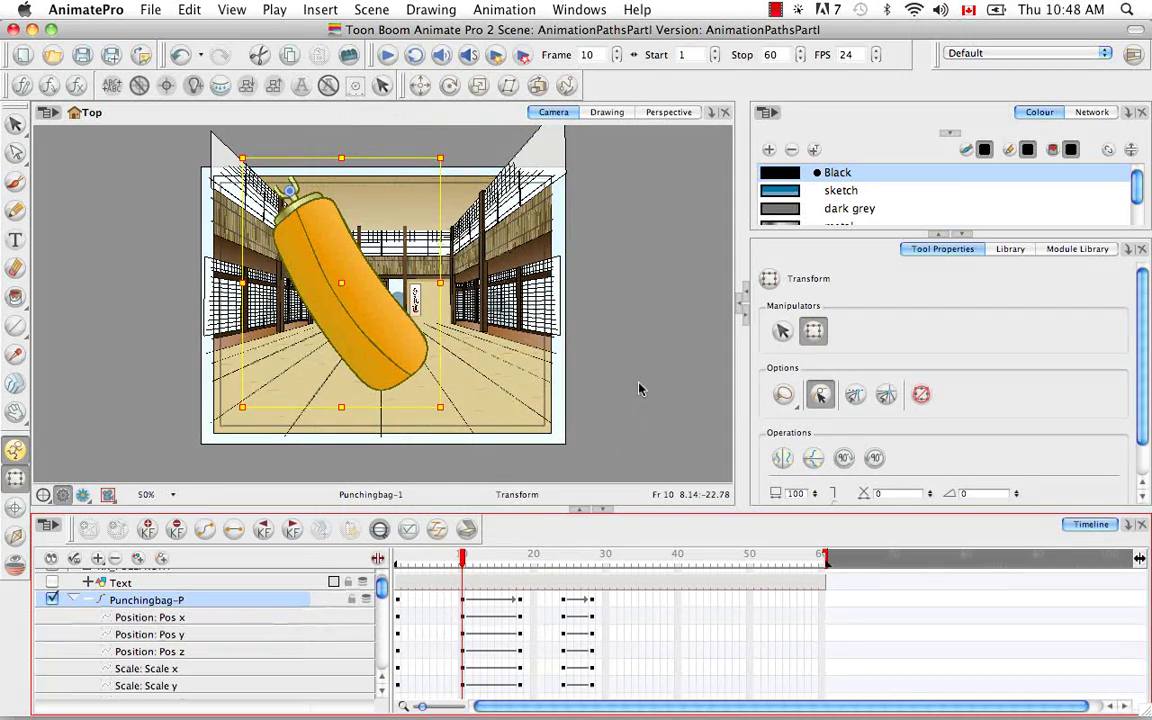